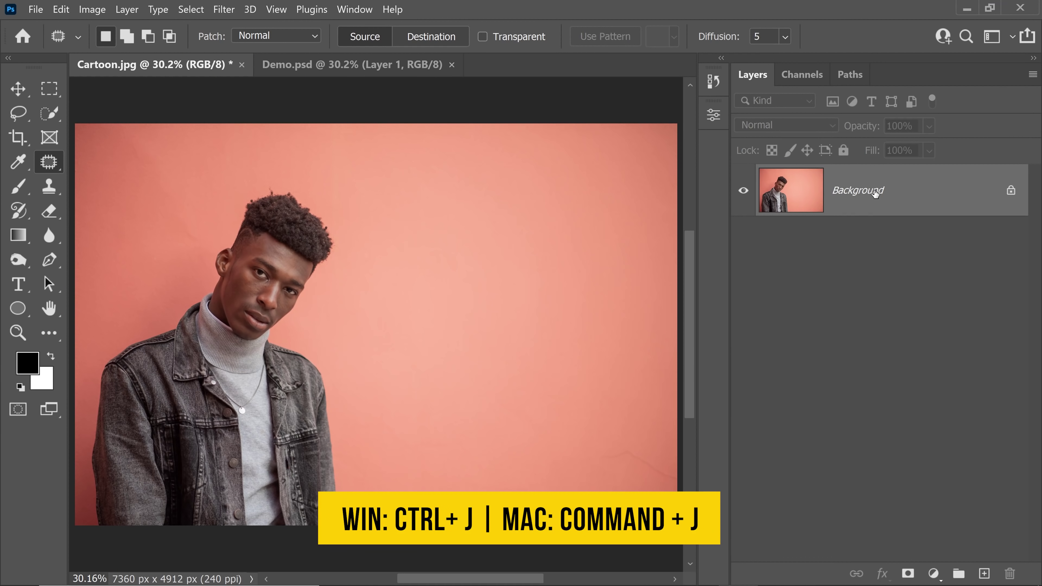
# Step: Duplicate the Background layer as Layer 1 and convert it for Smart Filters
pyautogui.hotkey('ctrl', 'j')
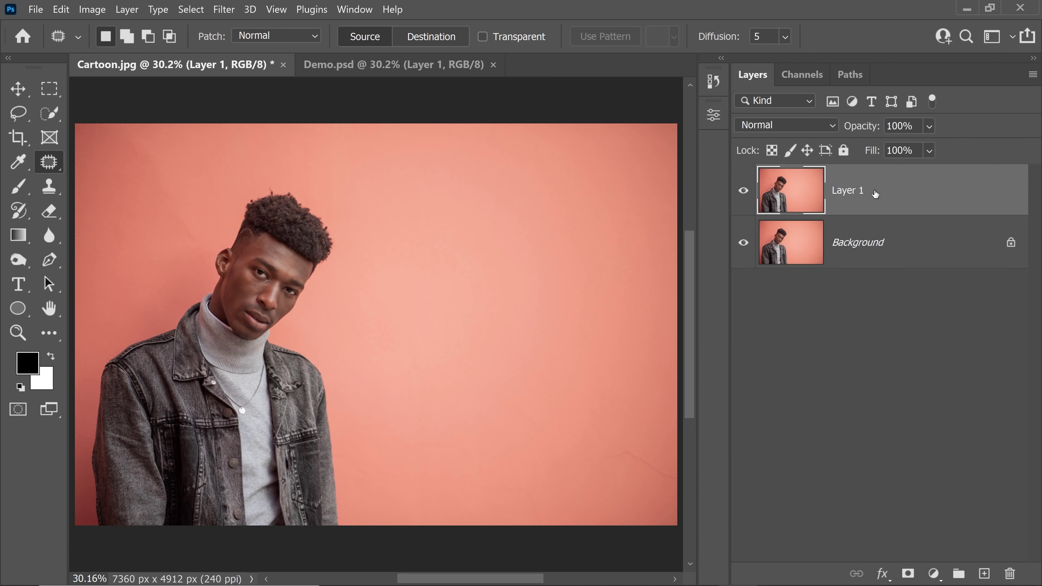
pyautogui.click(224, 9)
pyautogui.click(242, 45)
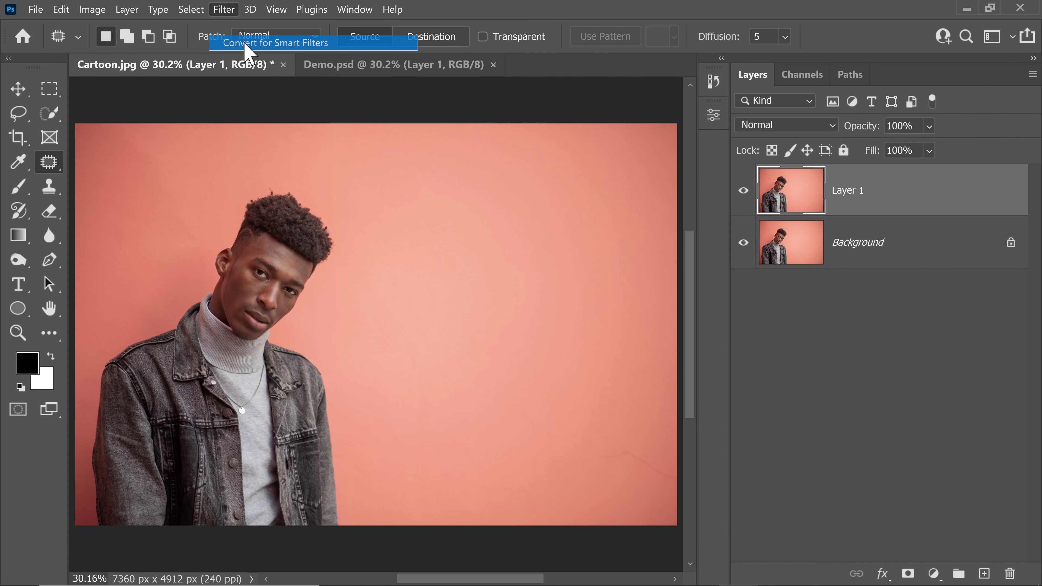
pyautogui.click(625, 262)
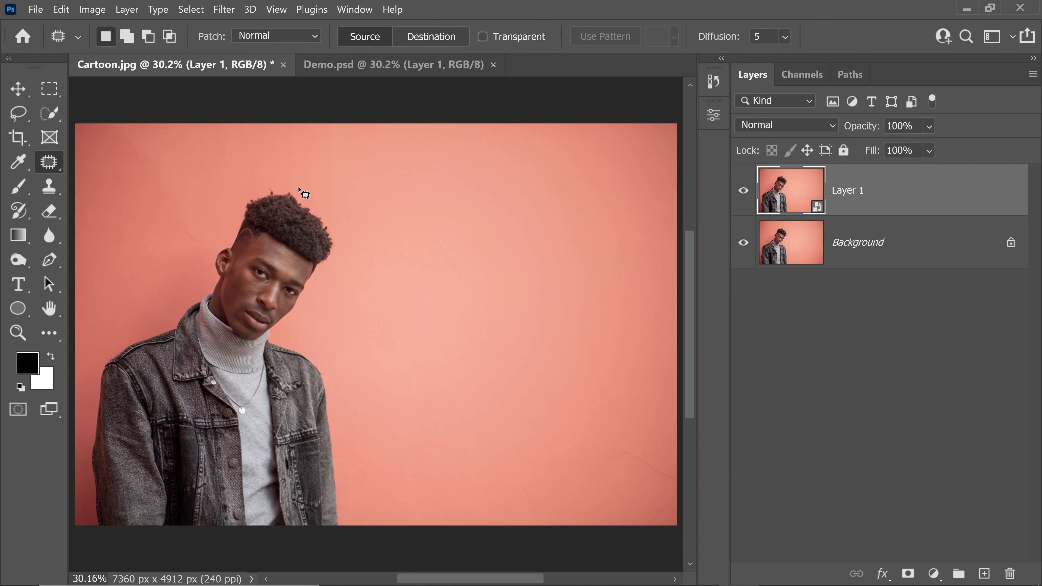
pyautogui.click(224, 9)
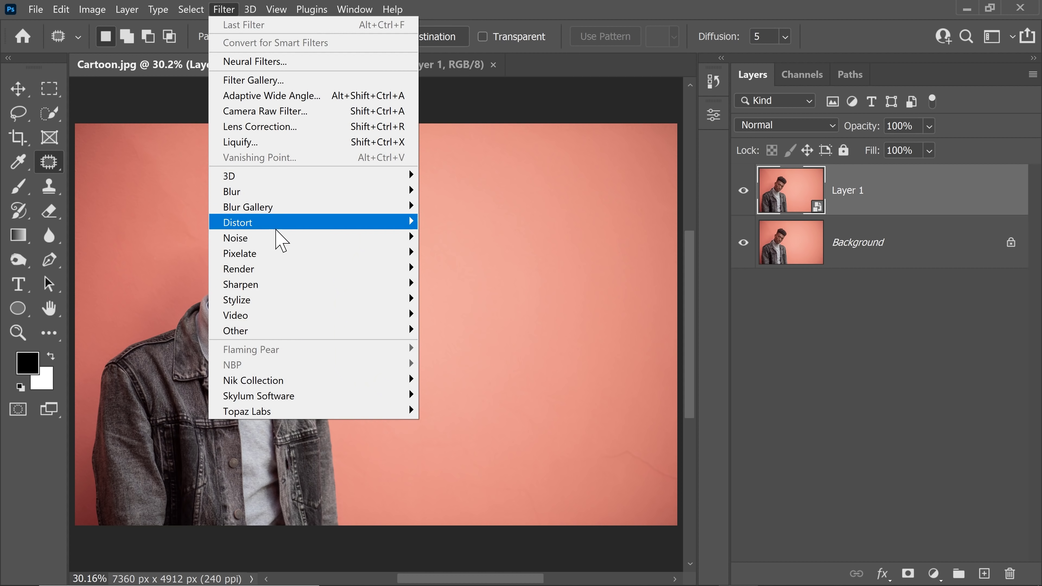
# Step: In Liquify, try Forward Warp, Pucker and Bloat on the hair and face, then restore the original
pyautogui.click(283, 143)
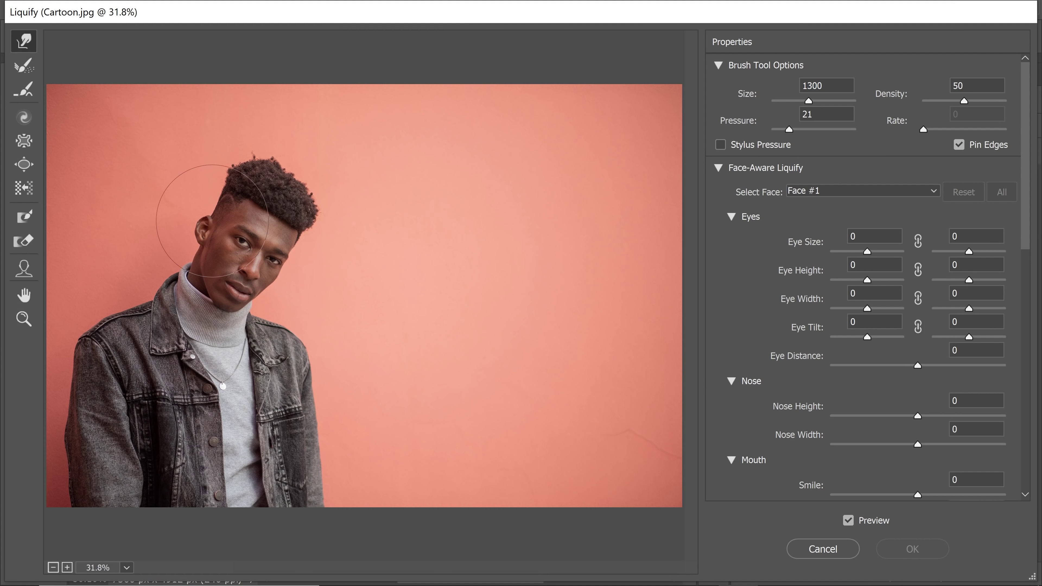
pyautogui.moveTo(286, 196); pyautogui.dragTo(303, 166)
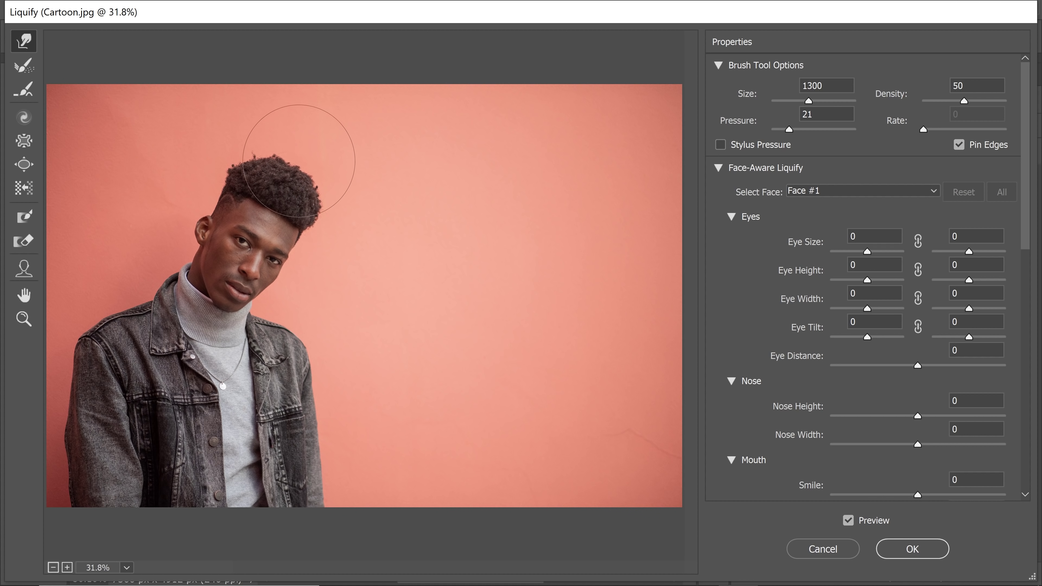
pyautogui.click(24, 141)
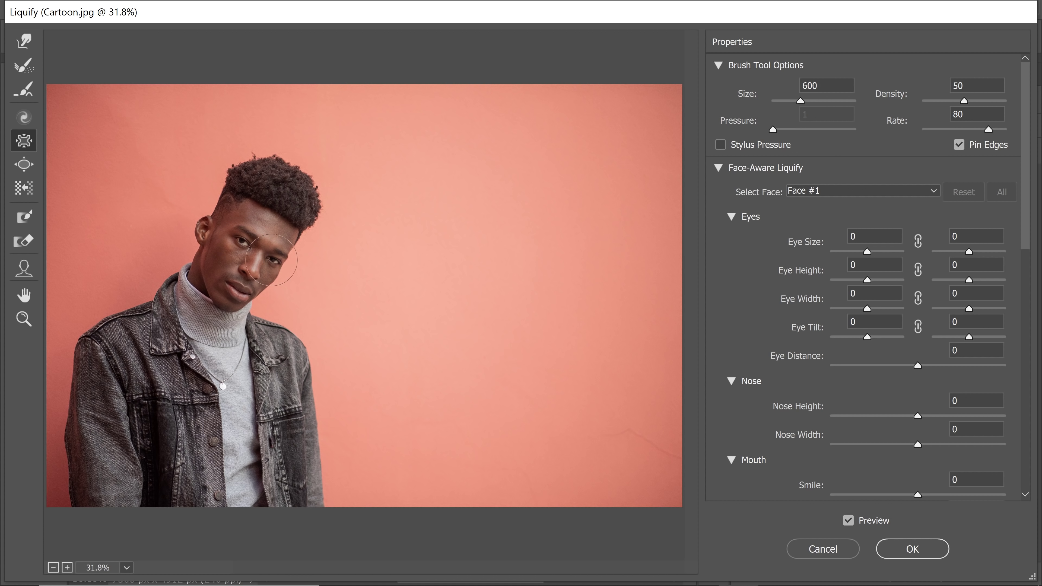
pyautogui.click(24, 164)
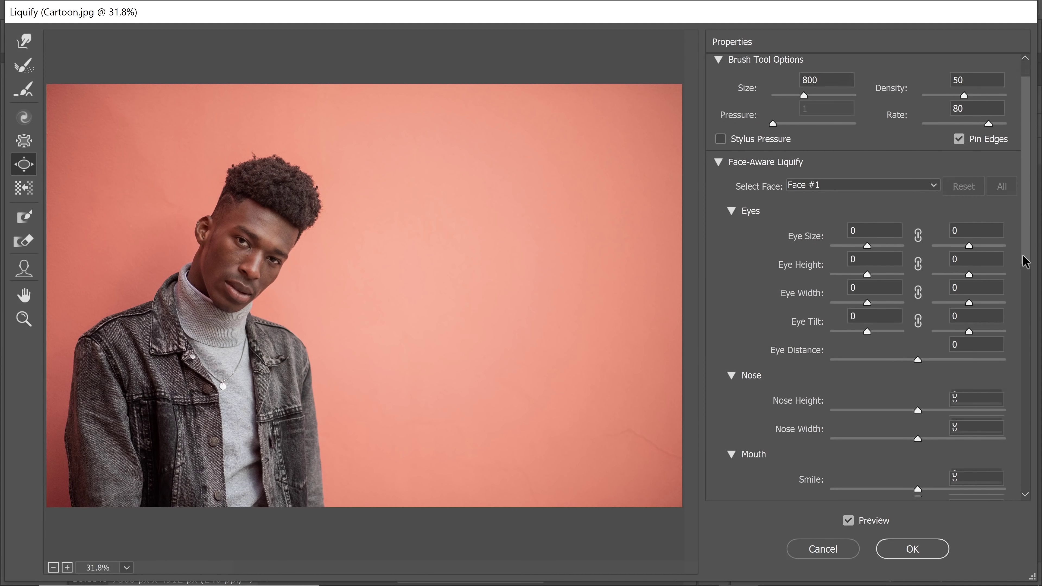
pyautogui.moveTo(1023, 241); pyautogui.dragTo(992, 509)
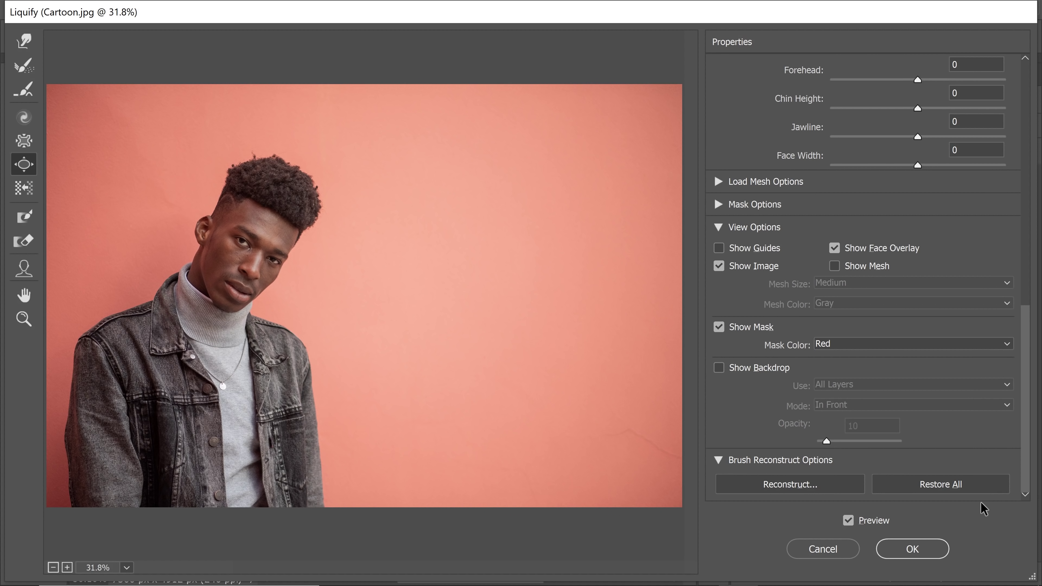
pyautogui.click(941, 486)
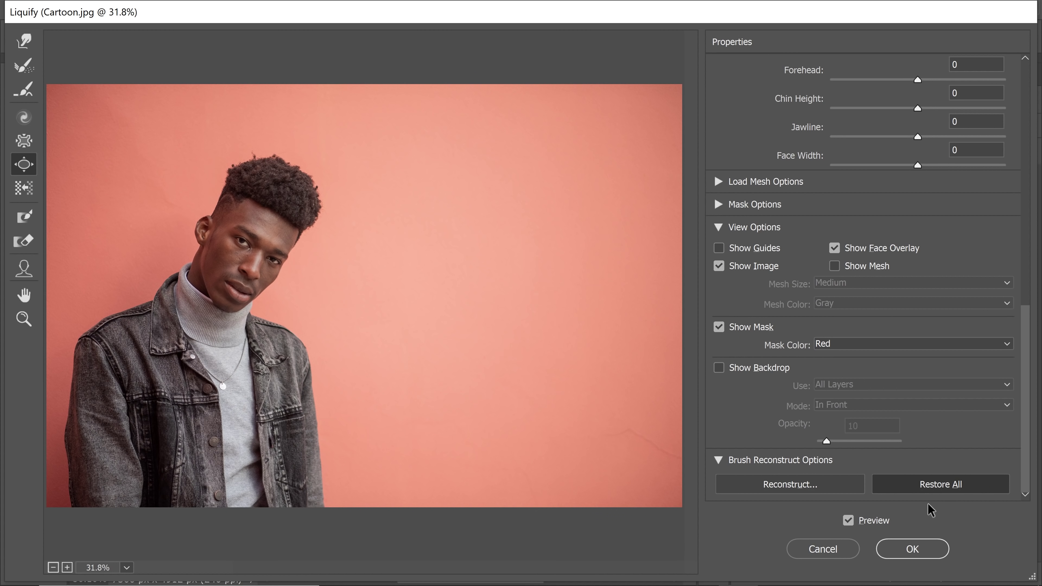
# Step: Push the hair up-right and narrow the jacket with Forward Warp, then apply Liquify
pyautogui.press('w')
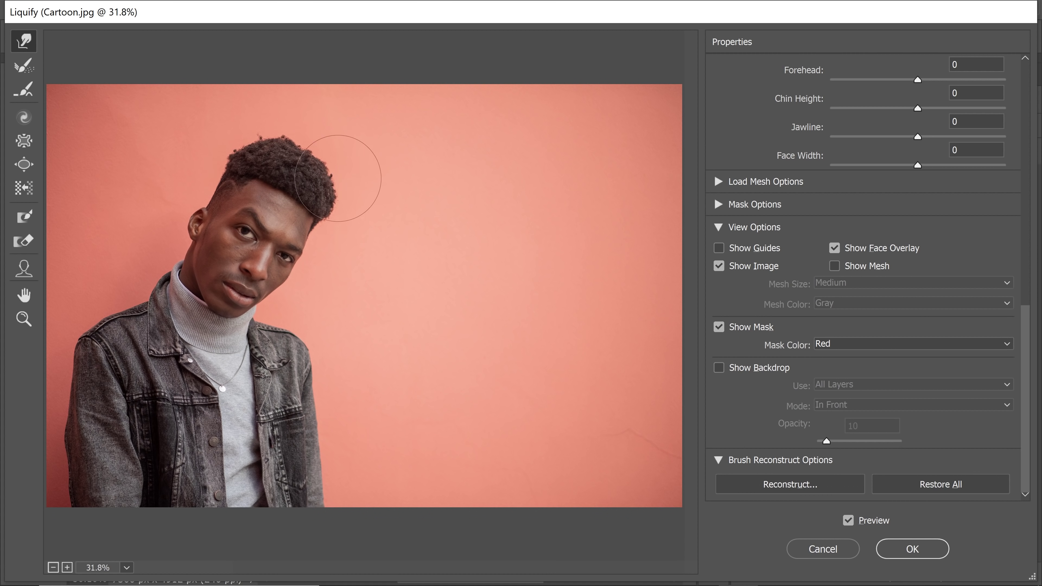
pyautogui.moveTo(338, 178); pyautogui.dragTo(348, 164)
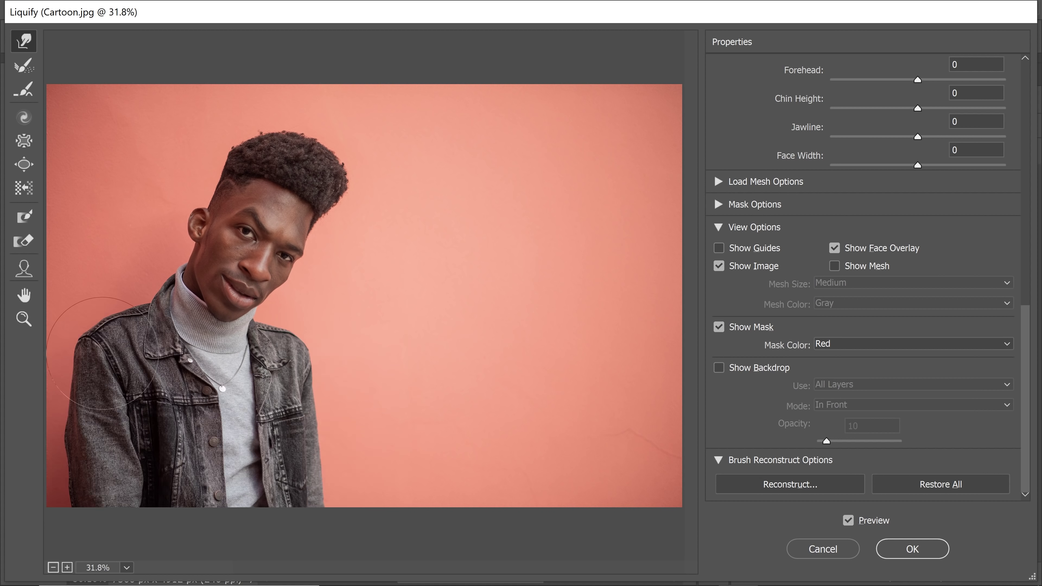
pyautogui.moveTo(102, 353); pyautogui.dragTo(123, 353)
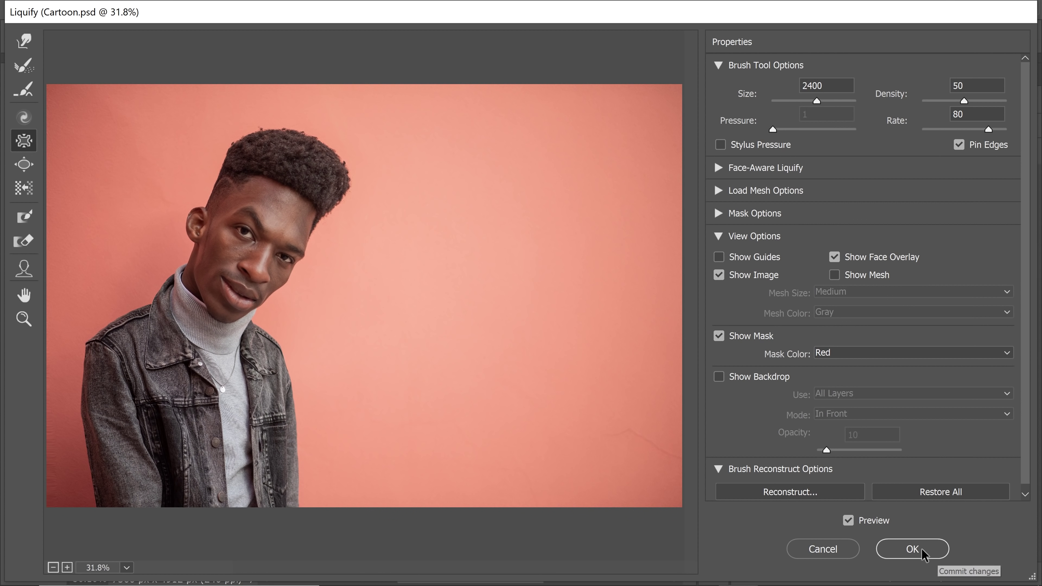
pyautogui.click(922, 554)
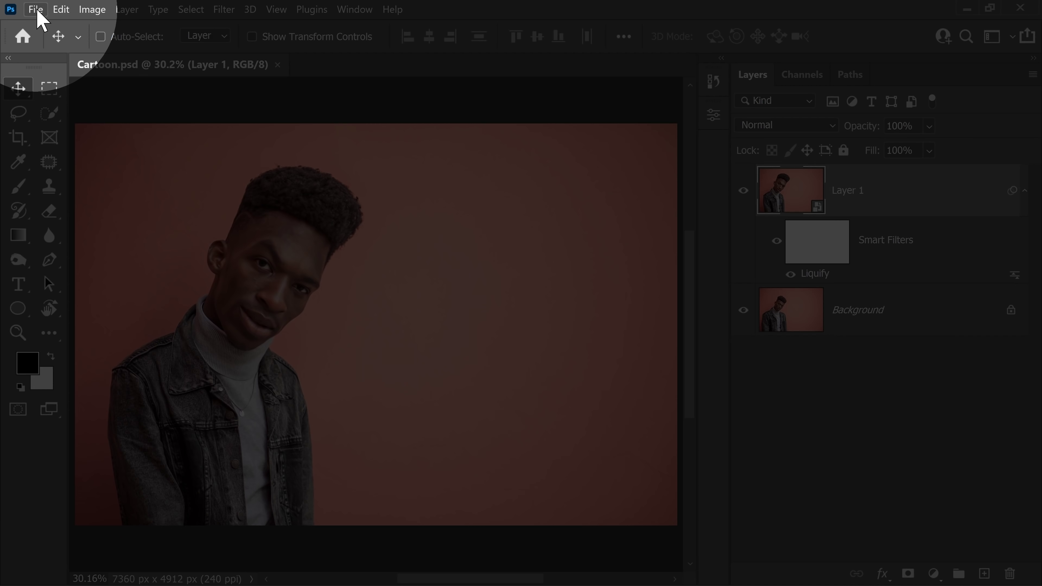
# Step: Save the image as JPEG 'Liquified.jpg' and accept the default JPEG options
pyautogui.click(36, 9)
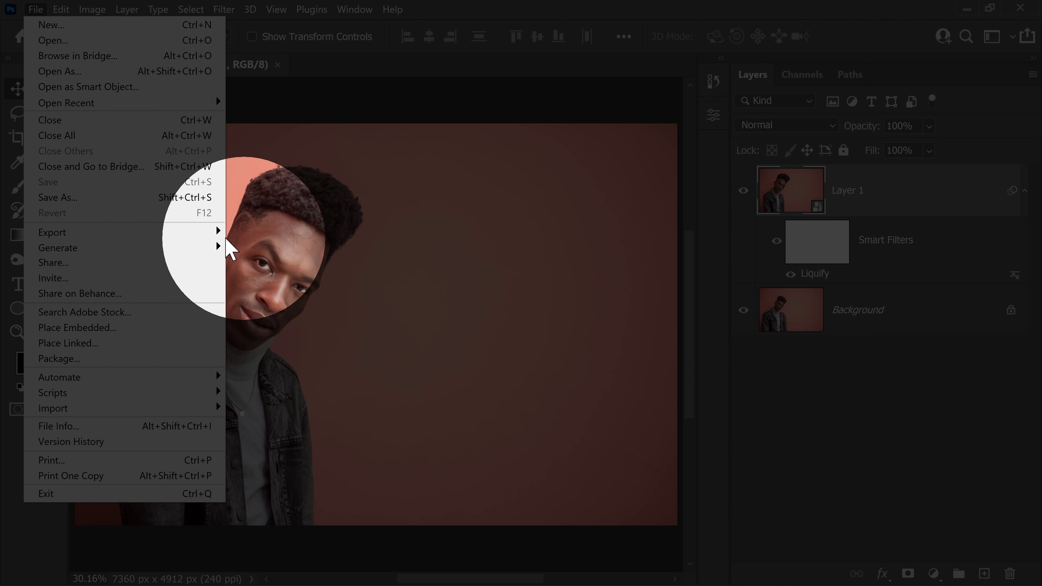
pyautogui.click(144, 197)
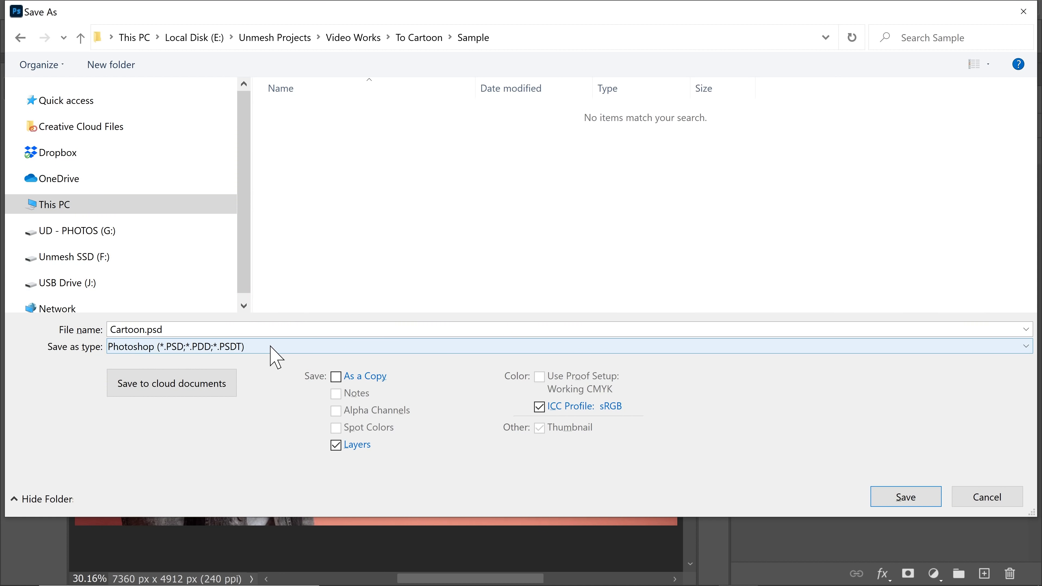
pyautogui.click(273, 353)
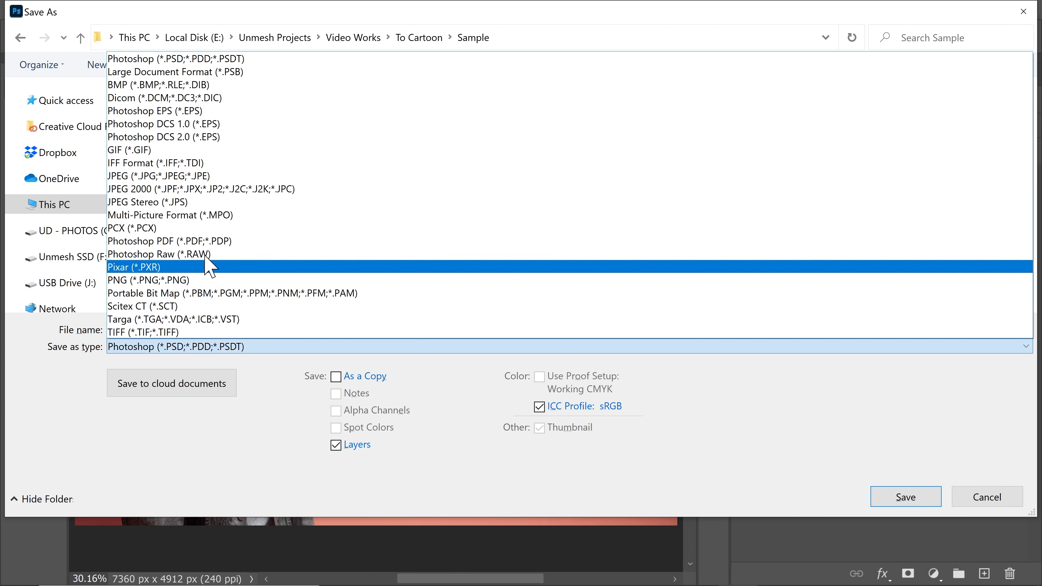
pyautogui.click(139, 170)
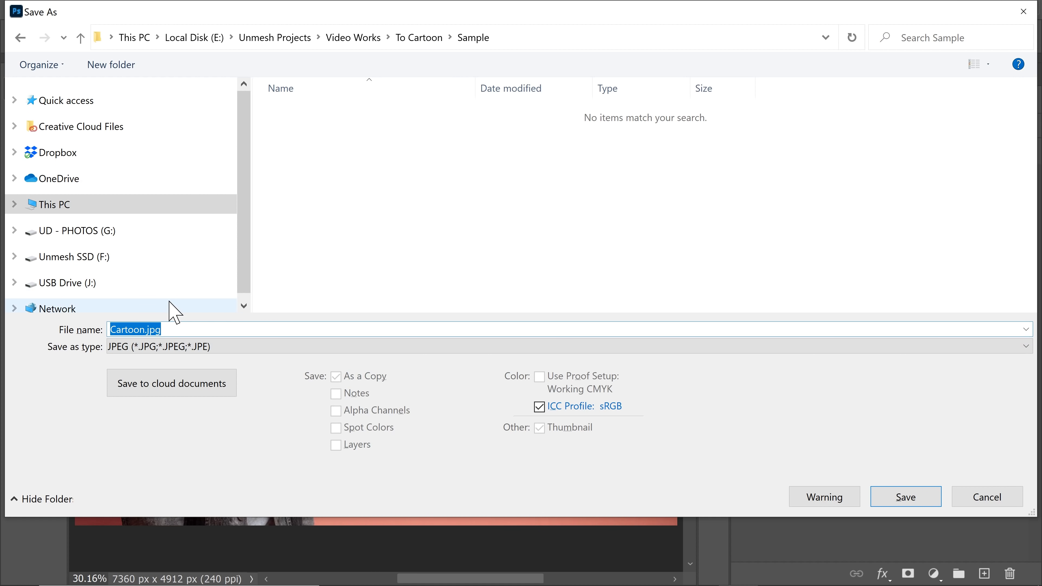
pyautogui.write('Liquified')
pyautogui.click(926, 501)
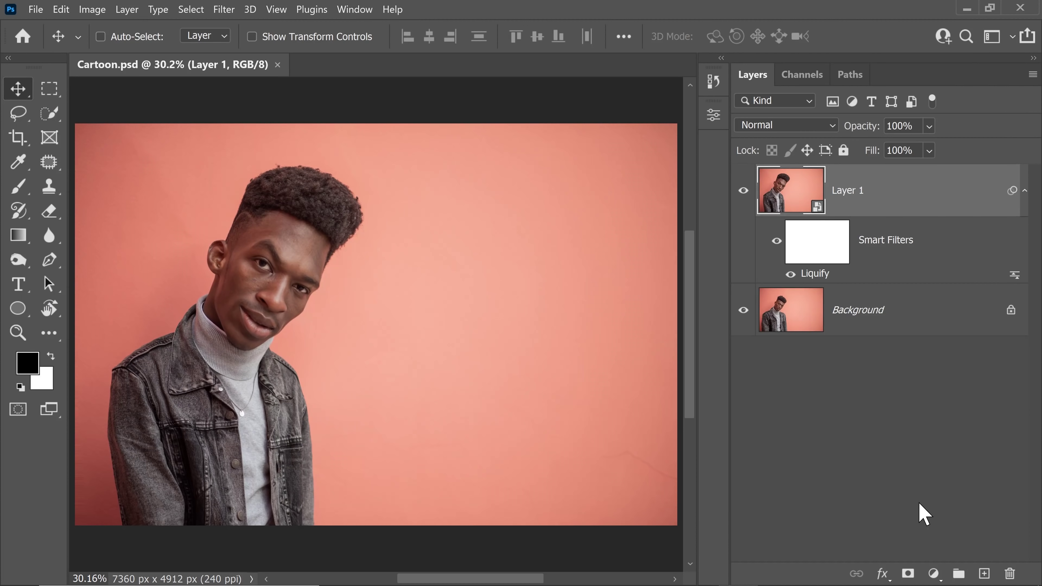
pyautogui.click(659, 146)
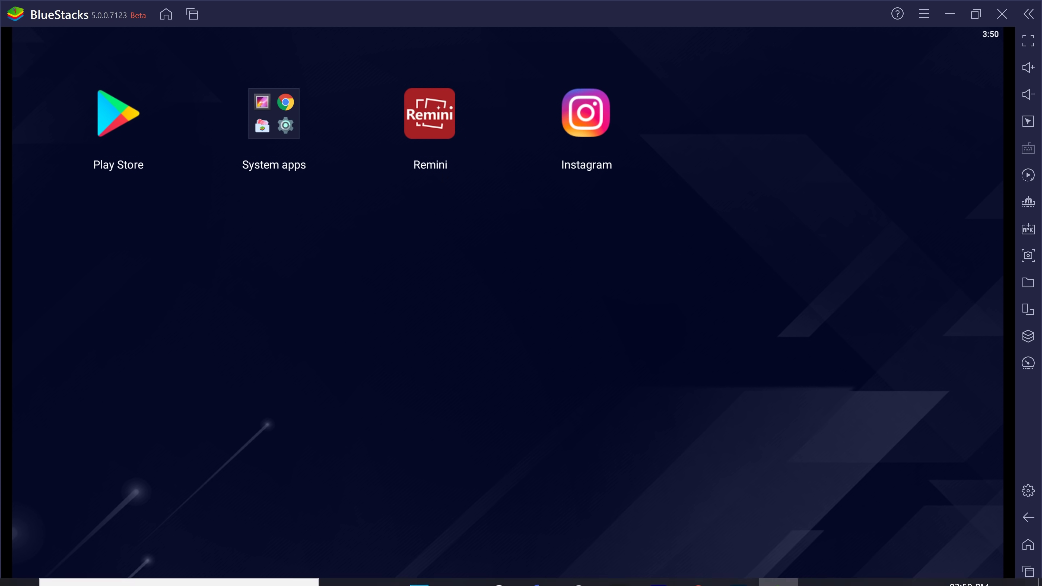
# Step: Import Liquified.jpg from Windows through the Media Manager in System apps
pyautogui.click(698, 570)
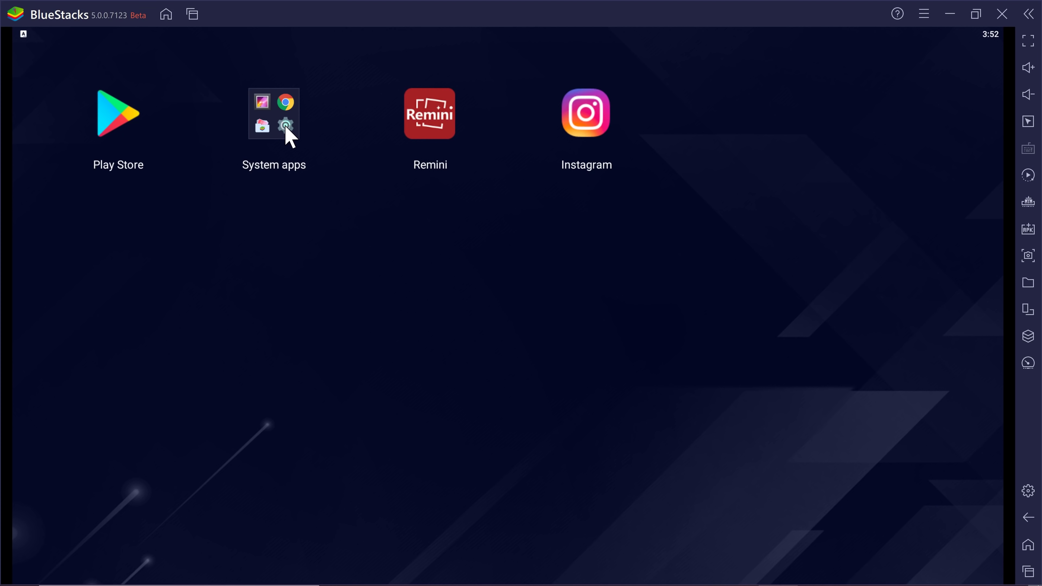
pyautogui.click(286, 135)
pyautogui.click(249, 204)
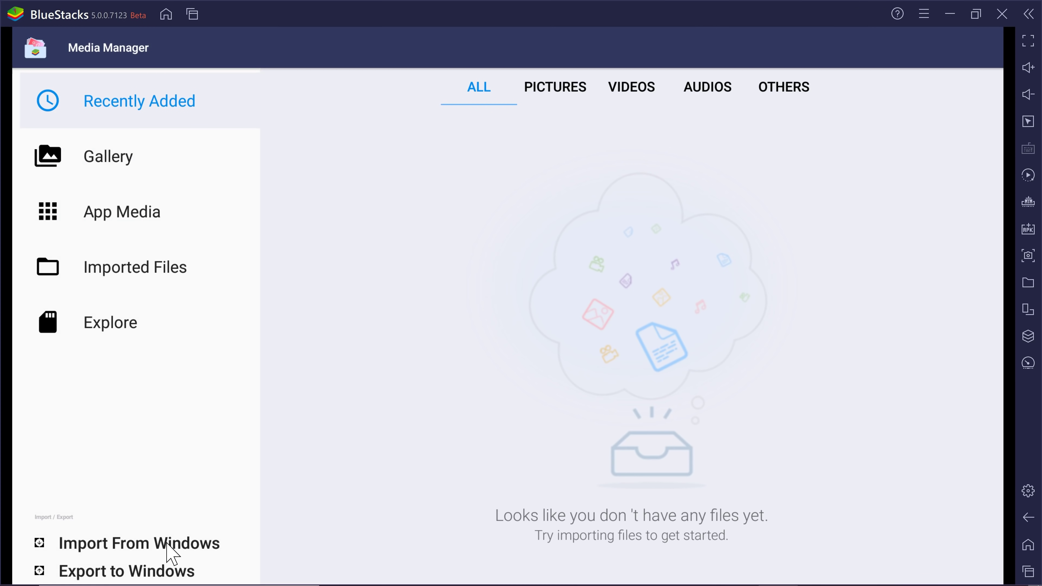
pyautogui.click(193, 546)
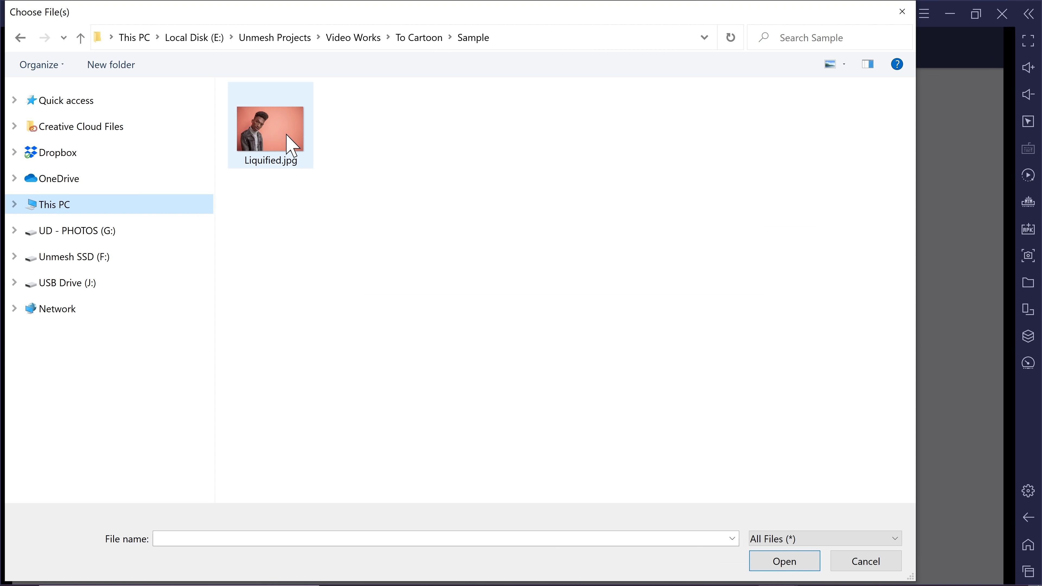
pyautogui.click(292, 145)
pyautogui.click(784, 569)
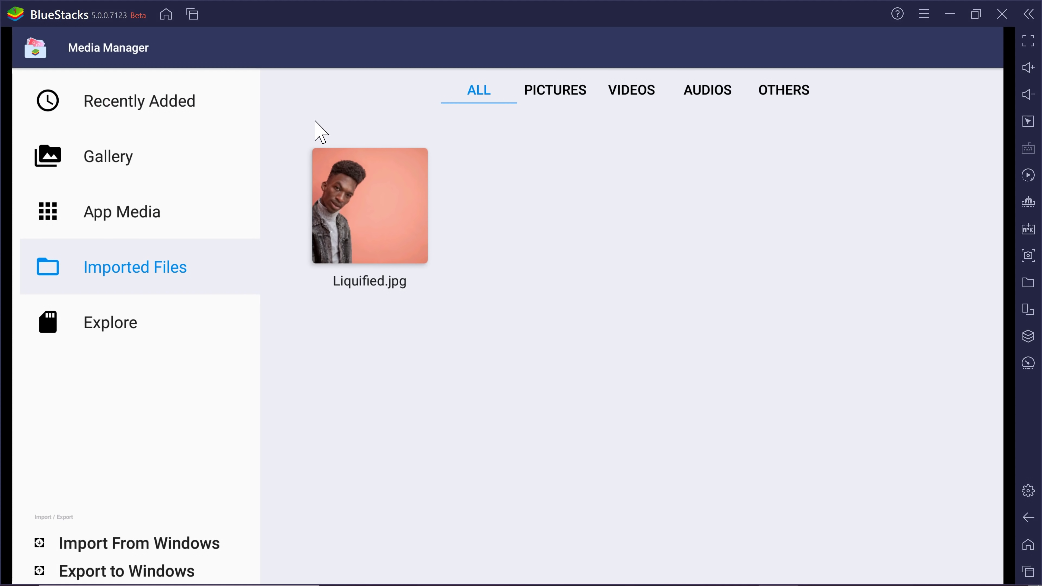
# Step: Run Remini's Paint tool on the imported caricature photo and compare it with the original
pyautogui.click(168, 17)
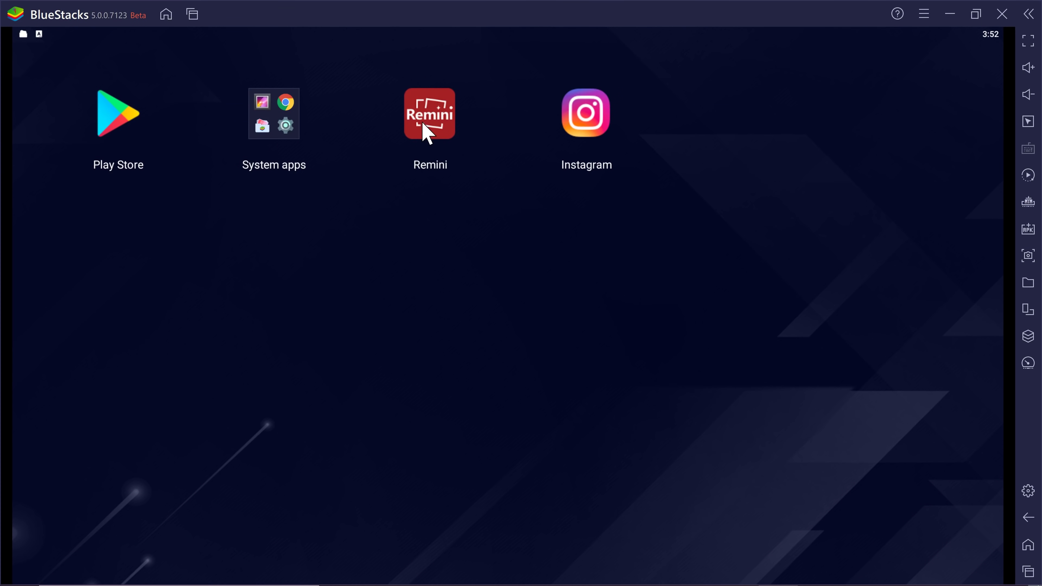
pyautogui.click(429, 122)
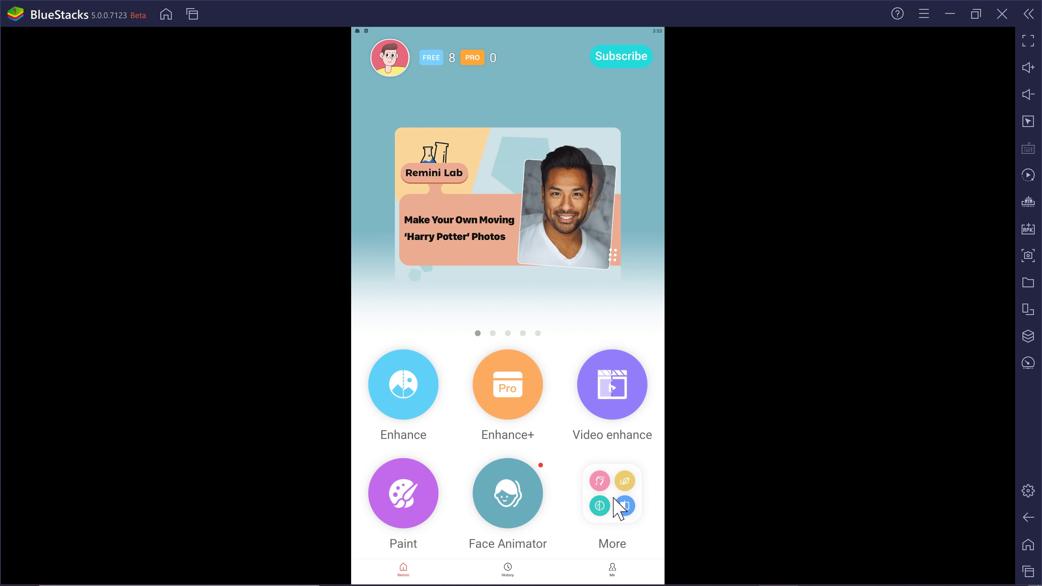
pyautogui.click(620, 509)
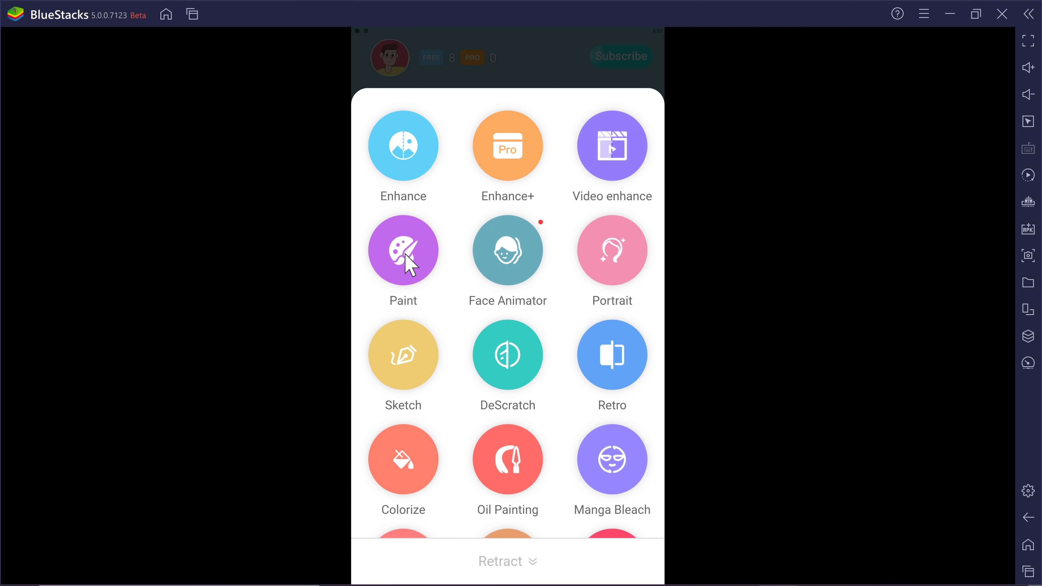
pyautogui.click(377, 308)
pyautogui.click(201, 238)
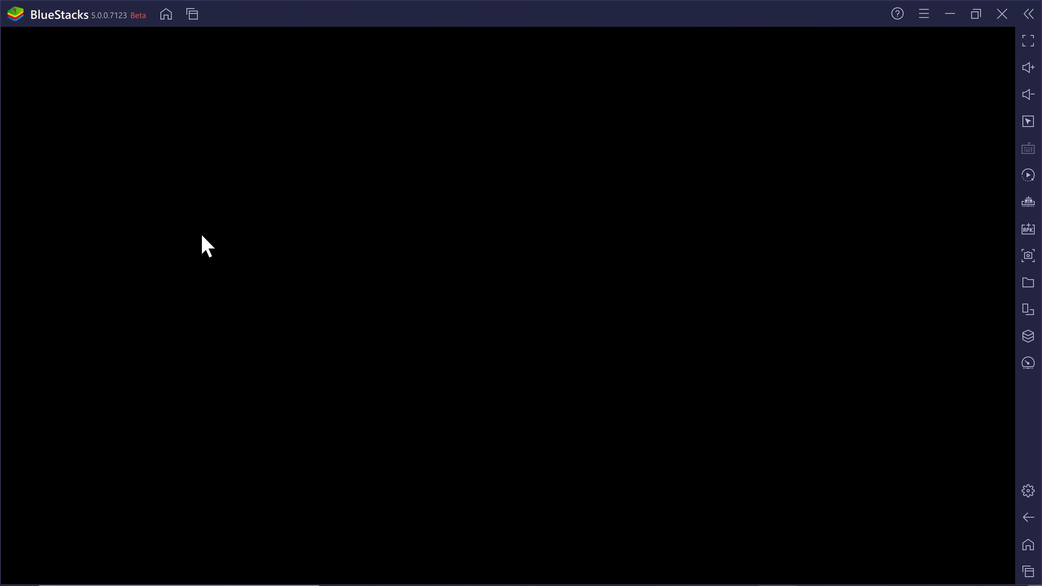
pyautogui.click(533, 546)
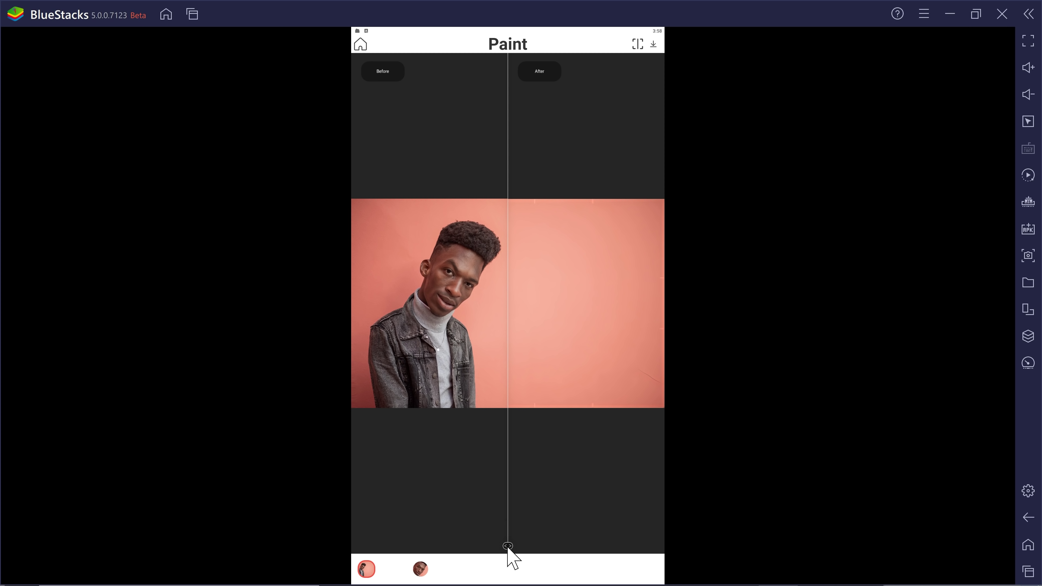
pyautogui.moveTo(507, 550)
pyautogui.mouseDown()
pyautogui.moveTo(363, 529)
pyautogui.moveTo(714, 554)
pyautogui.moveTo(213, 460)
pyautogui.mouseUp()
# Step: Compare the painted close-up result against the original half-body photo
pyautogui.click(422, 570)
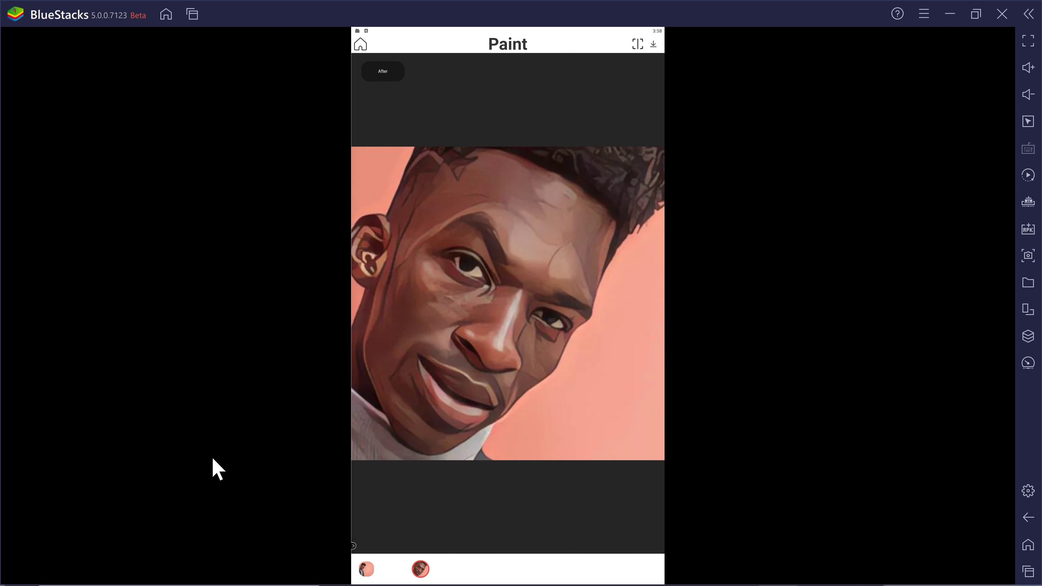
pyautogui.click(364, 571)
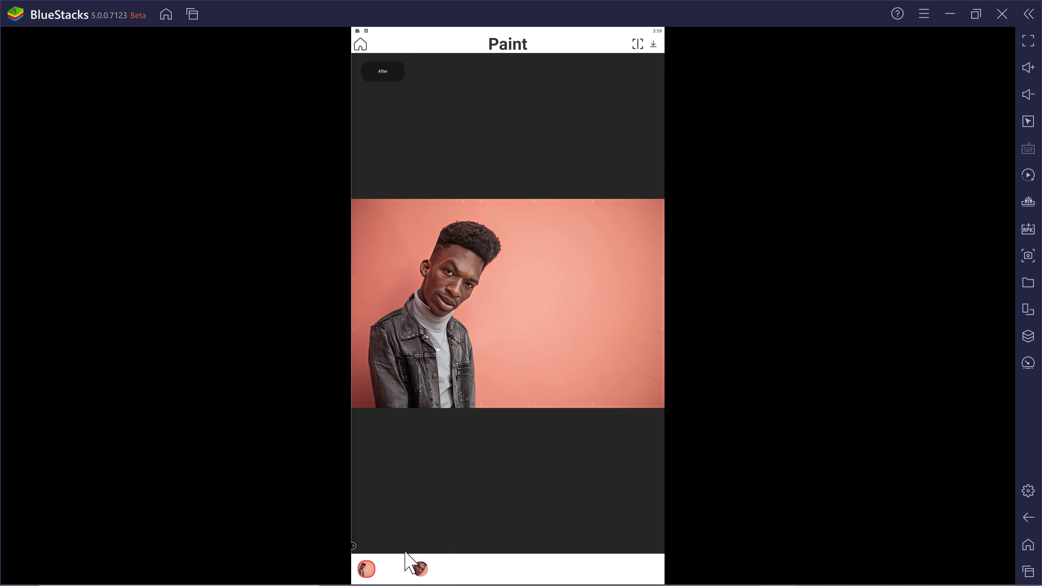
pyautogui.click(422, 570)
pyautogui.moveTo(359, 550)
pyautogui.mouseDown()
pyautogui.moveTo(545, 551)
pyautogui.moveTo(390, 538)
pyautogui.mouseUp()
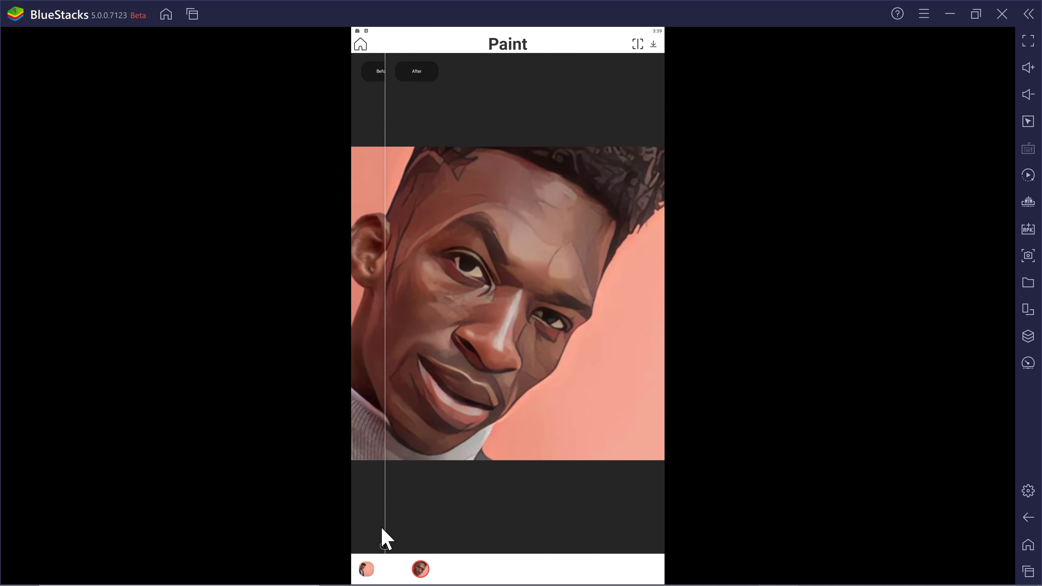
# Step: Save the painted half-body portrait to the device and return to the home screen
pyautogui.click(365, 571)
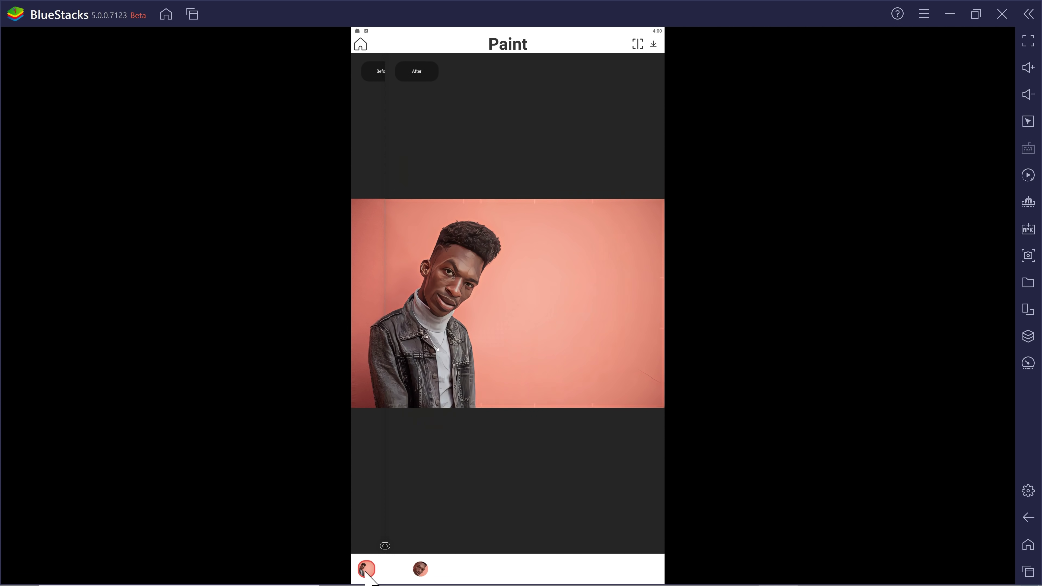
pyautogui.click(653, 44)
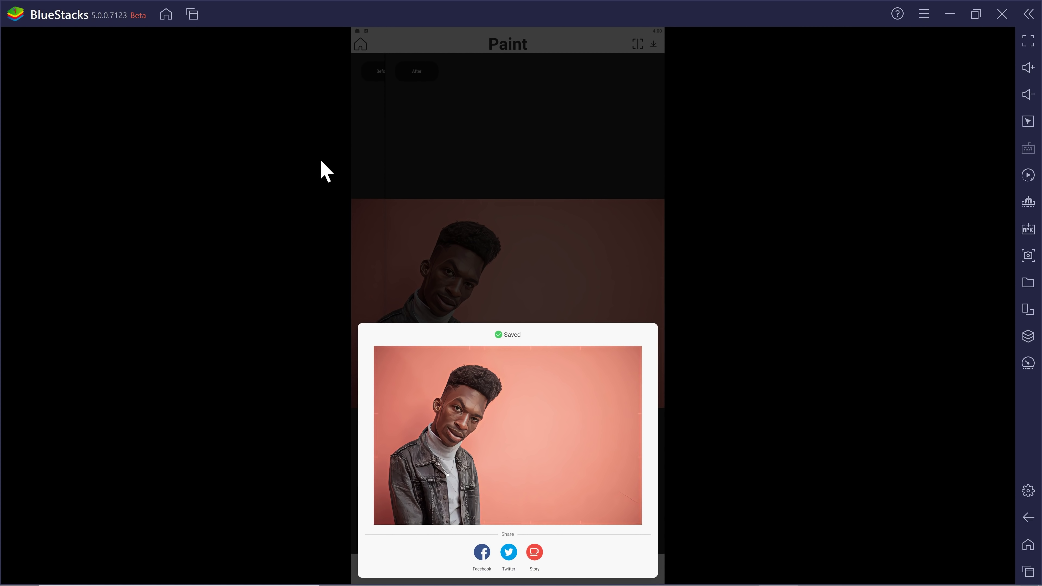
pyautogui.click(167, 15)
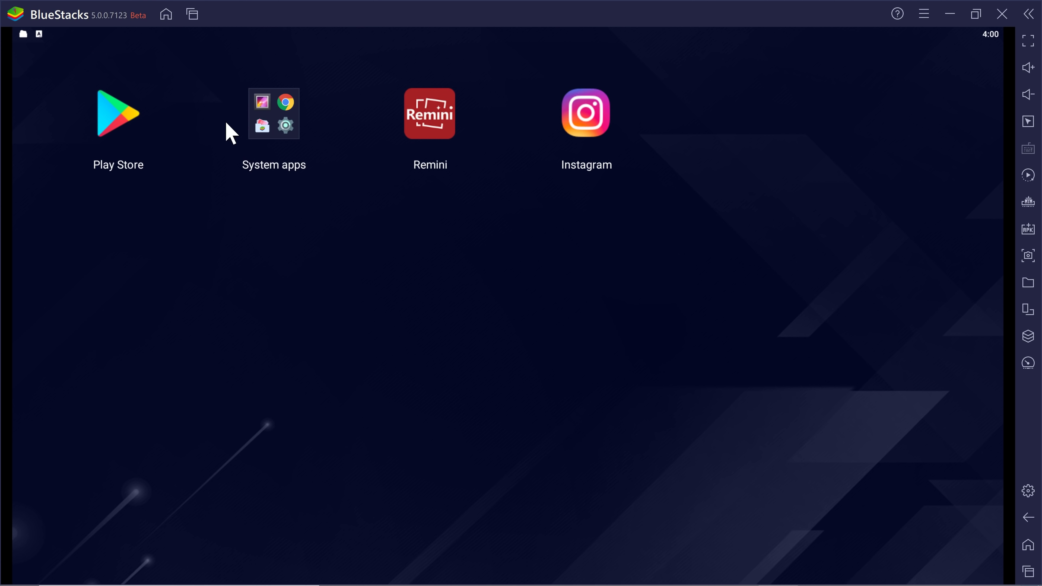
# Step: Send the recently added painted portrait to the Windows Sample folder and drag it into Photoshop
pyautogui.click(282, 143)
pyautogui.click(255, 203)
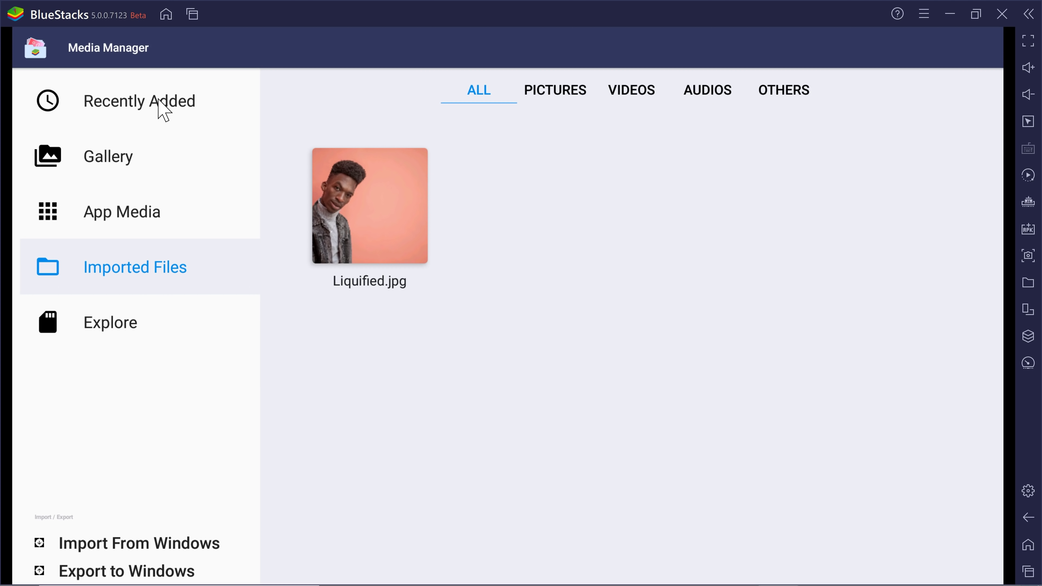
pyautogui.click(163, 111)
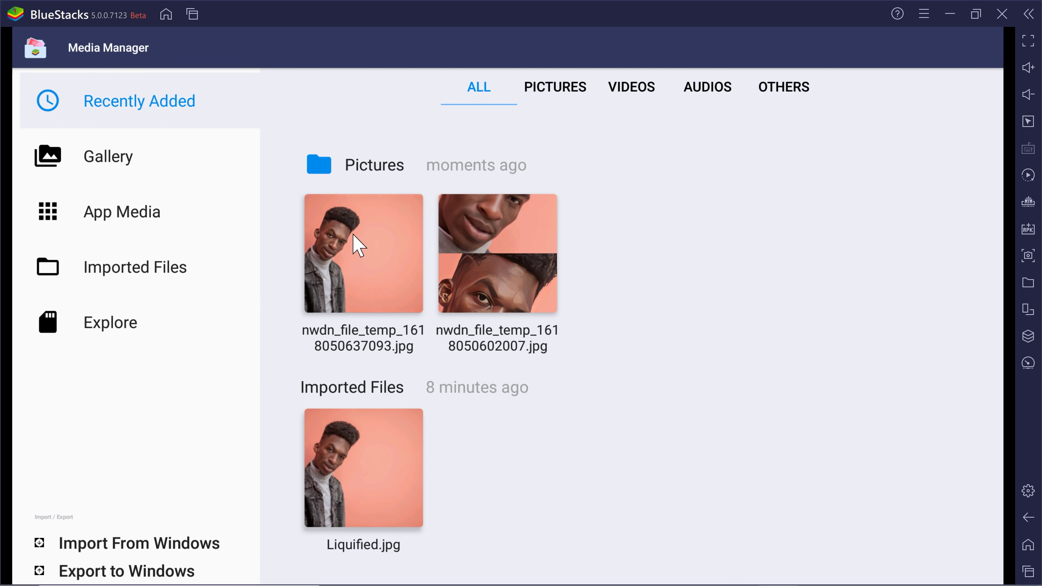
pyautogui.click(358, 245)
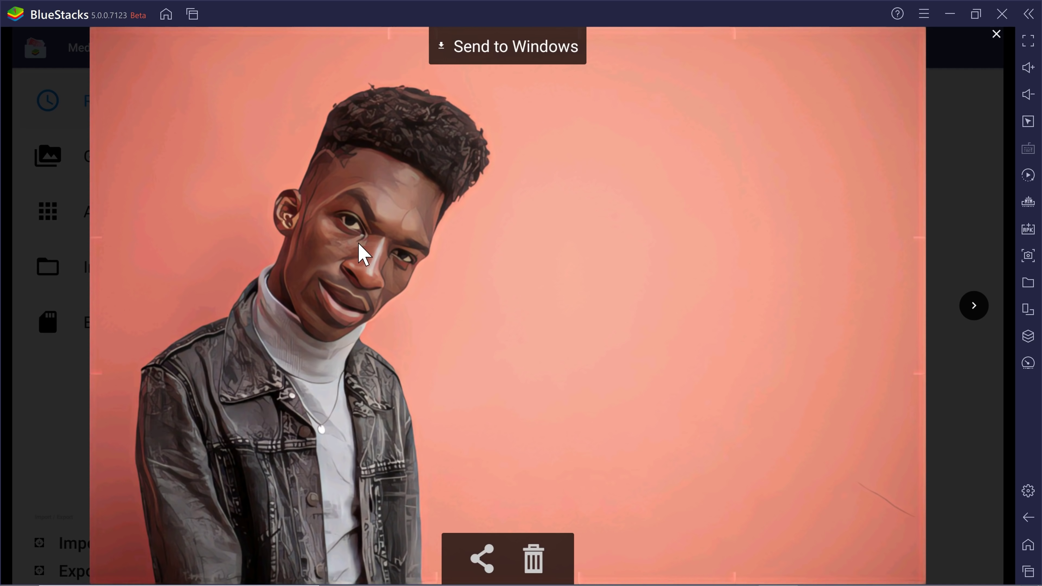
pyautogui.click(509, 50)
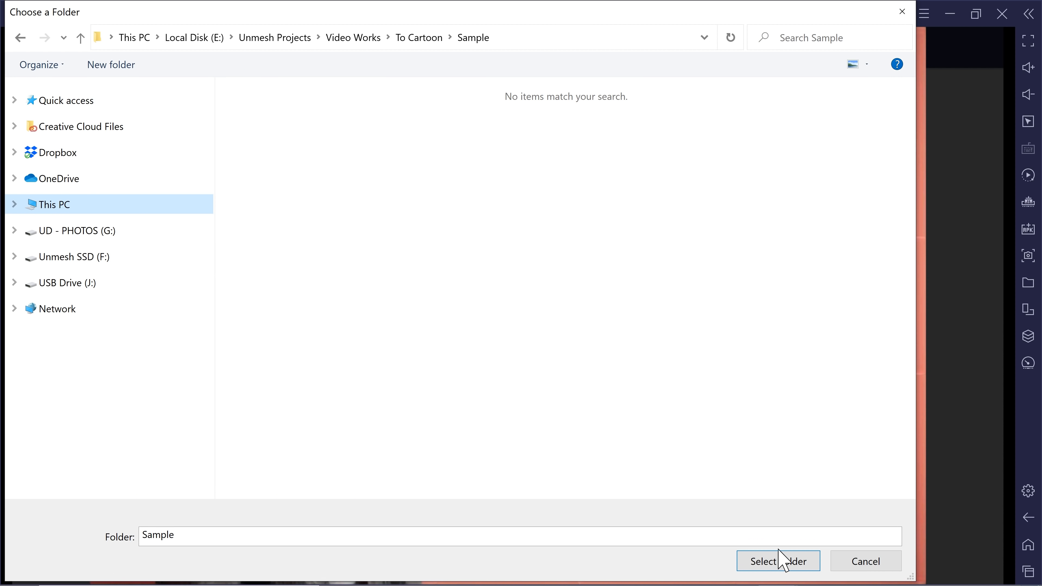
pyautogui.click(784, 560)
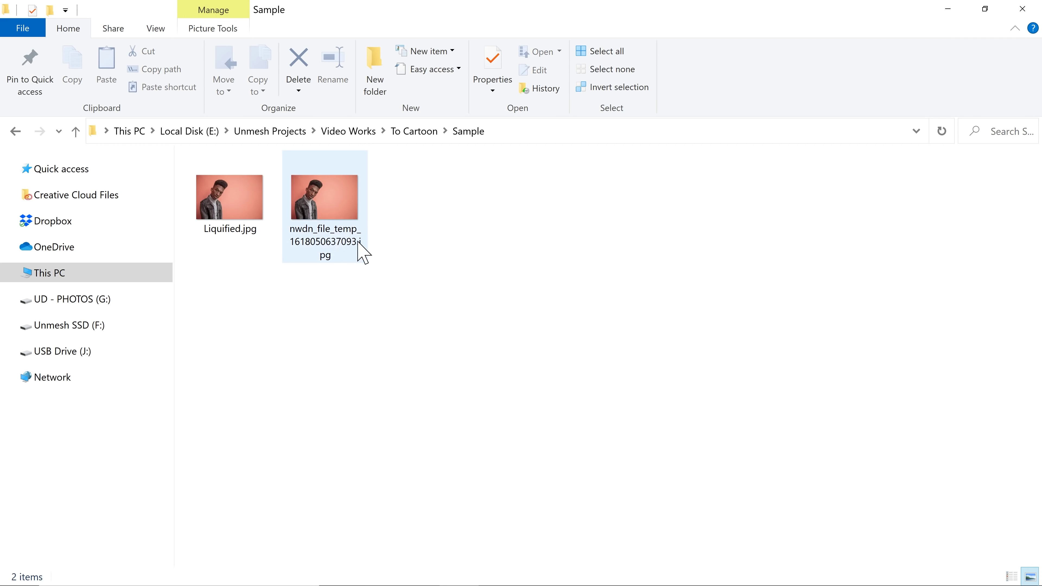
pyautogui.moveTo(351, 216); pyautogui.dragTo(361, 78)
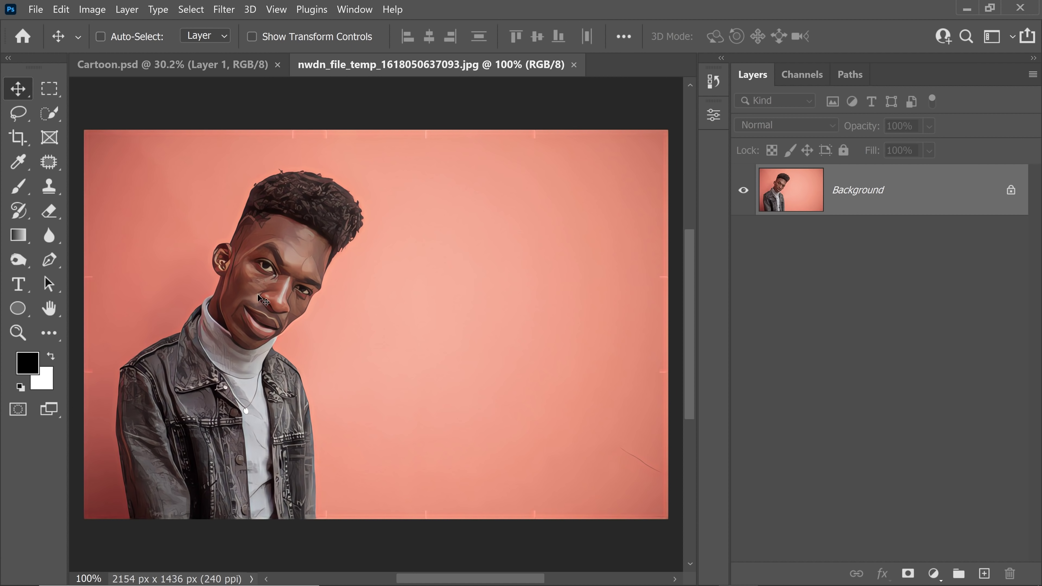
# Step: Zoom in and patch blemishes on the face and near the hairline with clean skin
pyautogui.moveTo(235, 276); pyautogui.dragTo(238, 215)
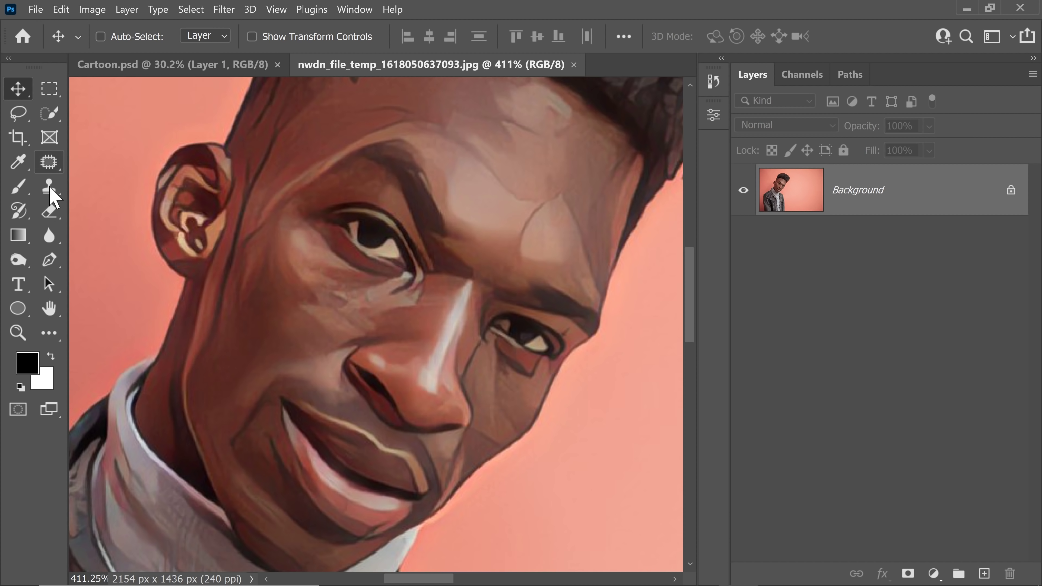
pyautogui.click(51, 165)
pyautogui.moveTo(277, 141)
pyautogui.mouseDown()
pyautogui.moveTo(250, 235)
pyautogui.moveTo(256, 160)
pyautogui.moveTo(225, 233)
pyautogui.mouseUp()
pyautogui.moveTo(270, 179)
pyautogui.mouseDown()
pyautogui.moveTo(230, 260)
pyautogui.moveTo(219, 335)
pyautogui.moveTo(246, 213)
pyautogui.mouseUp()
pyautogui.moveTo(201, 370); pyautogui.dragTo(254, 222)
pyautogui.scroll(3, 222, 205)
pyautogui.moveTo(210, 176); pyautogui.dragTo(246, 228)
pyautogui.click(249, 233)
pyautogui.moveTo(191, 168)
pyautogui.mouseDown()
pyautogui.moveTo(193, 181)
pyautogui.moveTo(262, 158)
pyautogui.mouseUp()
pyautogui.click(262, 158)
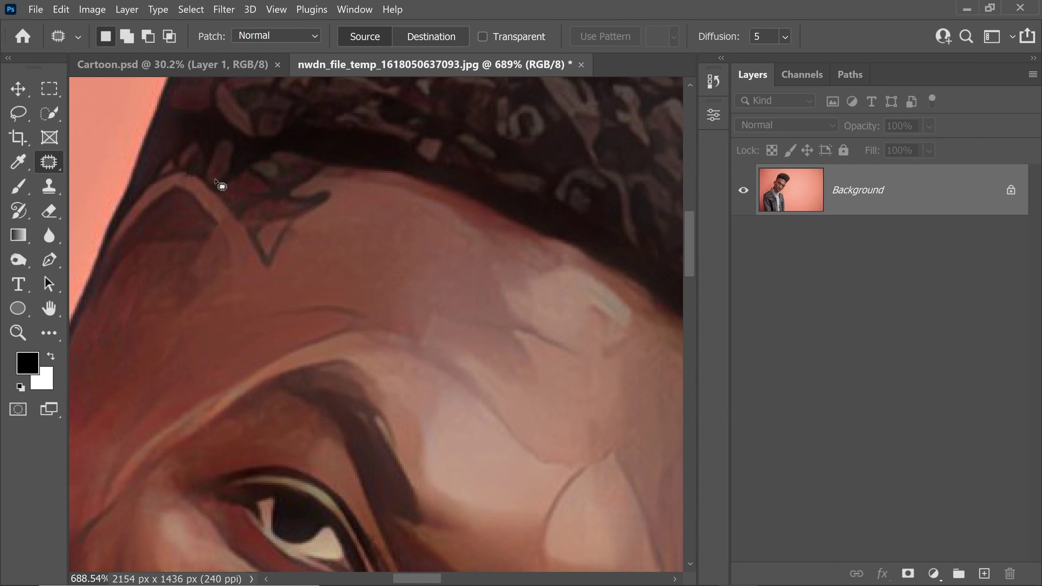
# Step: Set a Soft Round brush at 10% flow with a skin colour sampled from the face
pyautogui.click(21, 191)
pyautogui.click(109, 38)
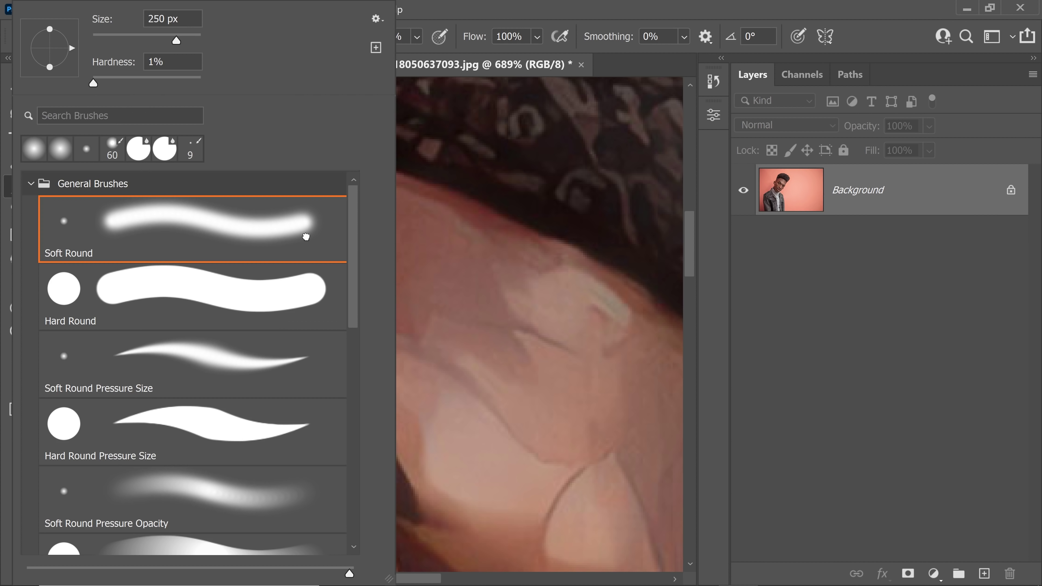
pyautogui.click(306, 237)
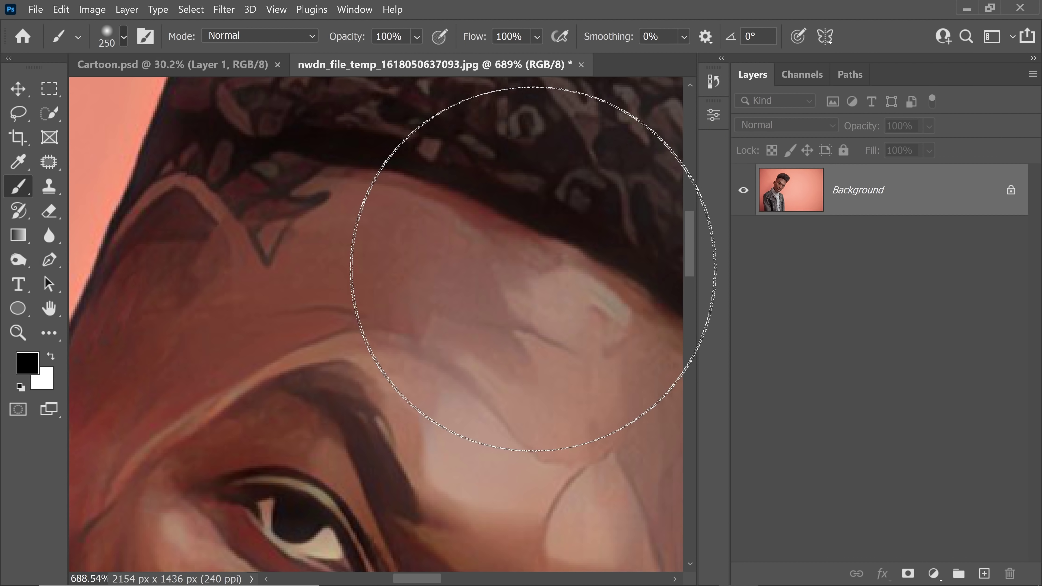
pyautogui.keyDown('alt'); pyautogui.click(534, 269); pyautogui.keyUp('alt')
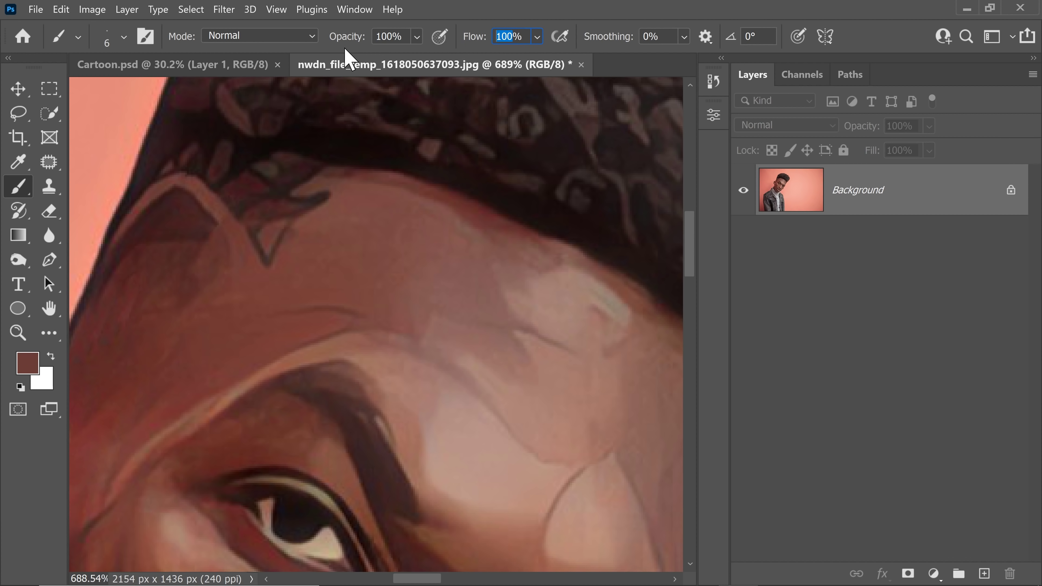
pyautogui.write('10')
pyautogui.keyDown('alt'); pyautogui.click(181, 174); pyautogui.keyUp('alt')
# Step: Patch the remaining marks on the forehead and near the brow, then fit the image on screen
pyautogui.press('j')
pyautogui.scroll(-1, 200, 214)
pyautogui.moveTo(371, 314)
pyautogui.mouseDown()
pyautogui.moveTo(419, 384)
pyautogui.moveTo(446, 365)
pyautogui.moveTo(376, 310)
pyautogui.mouseUp()
pyautogui.moveTo(397, 349); pyautogui.dragTo(451, 310)
pyautogui.scroll(-3, 507, 354)
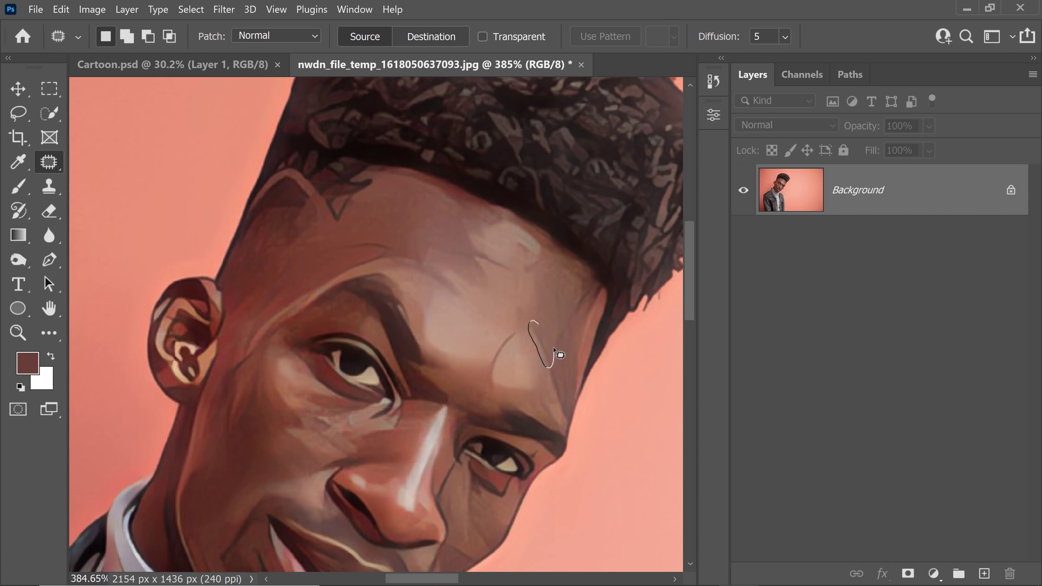
pyautogui.hotkey('ctrl', 'd')
pyautogui.scroll(2, 495, 370)
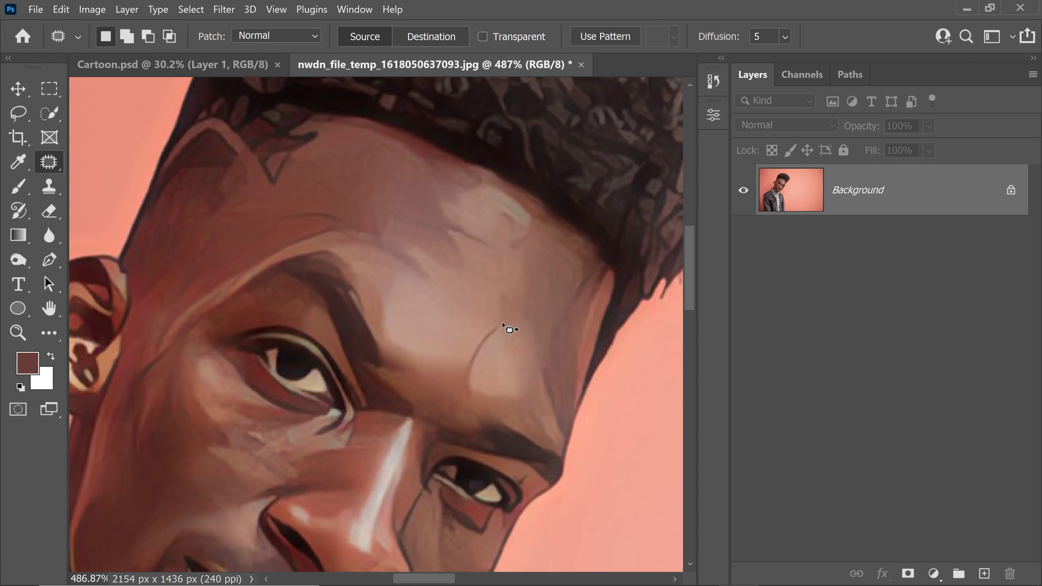
pyautogui.moveTo(505, 324)
pyautogui.mouseDown()
pyautogui.moveTo(500, 291)
pyautogui.moveTo(509, 309)
pyautogui.mouseUp()
pyautogui.hotkey('ctrl', '0')
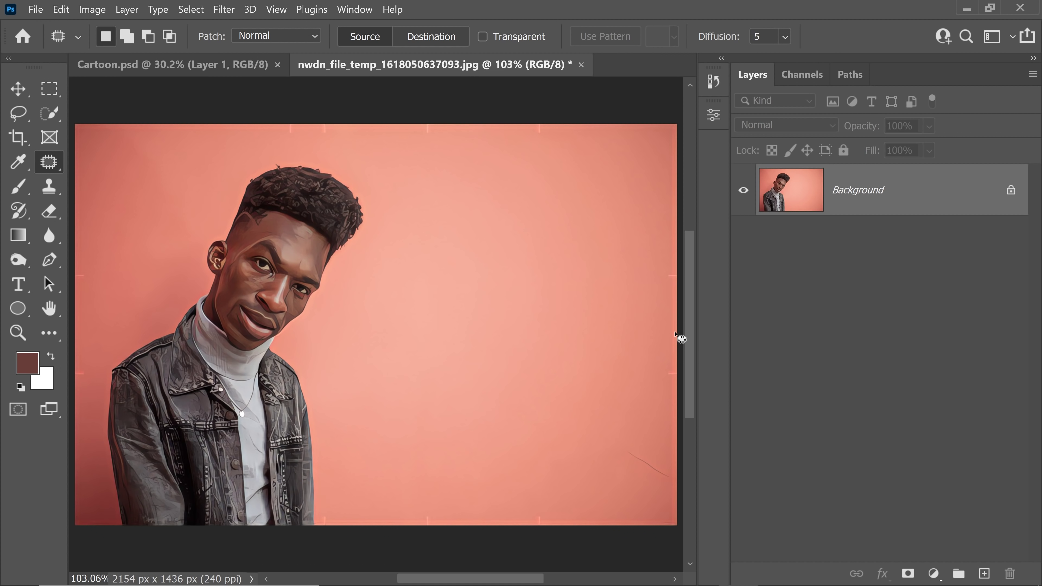
# Step: Select the man with Select Subject and mask away the background
pyautogui.click(49, 113)
pyautogui.click(50, 110)
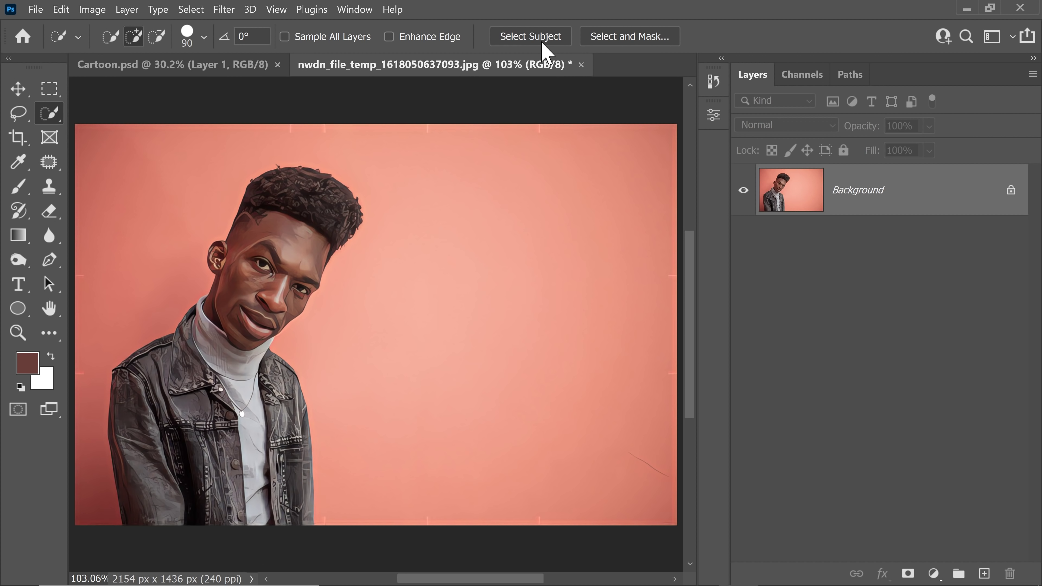
pyautogui.click(546, 50)
pyautogui.click(908, 573)
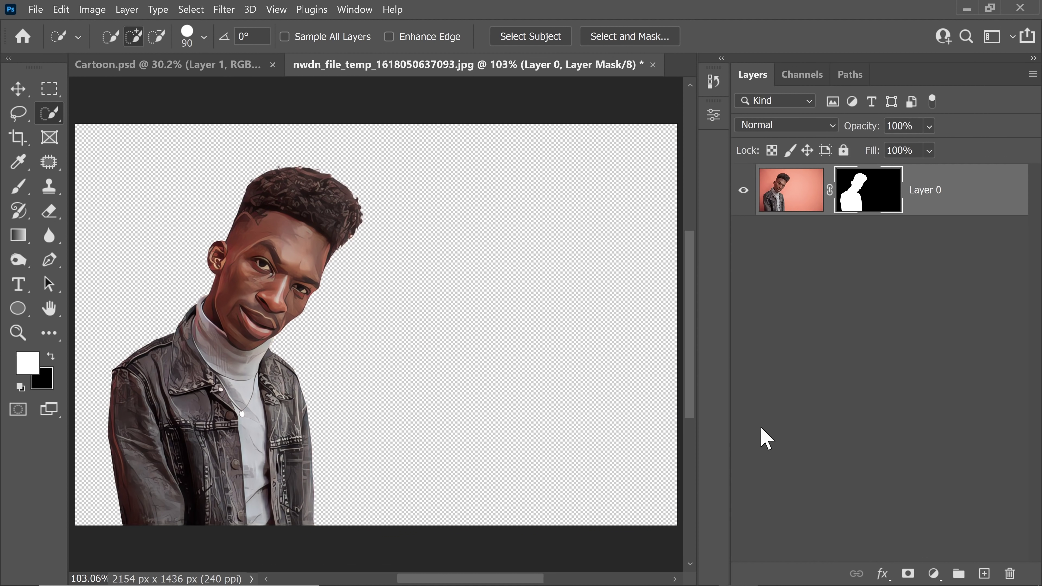
# Step: Add an empty layer below the portrait and temporarily disable the subject mask
pyautogui.hotkey('ctrl', '2')
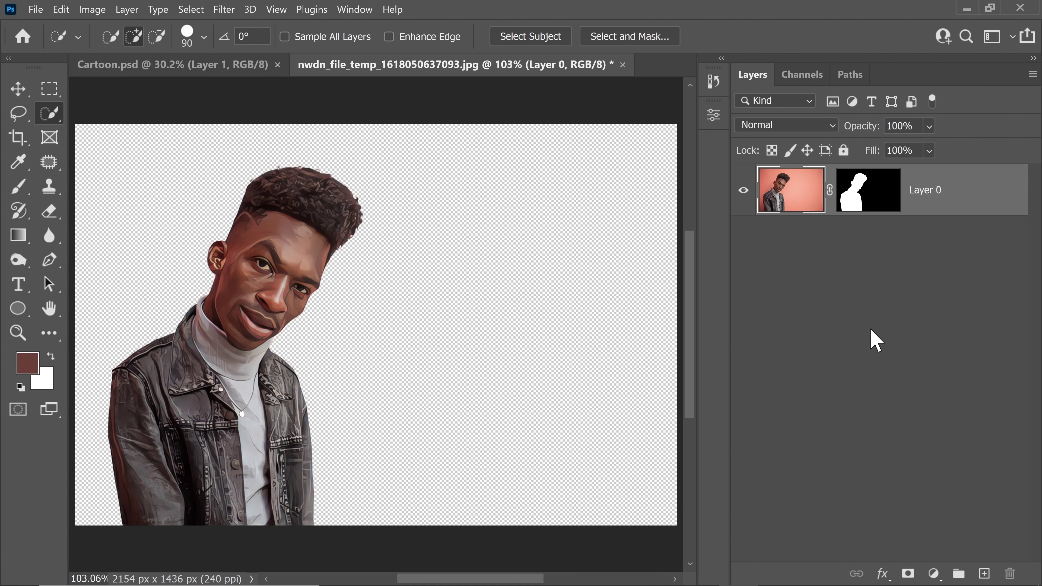
pyautogui.keyDown('ctrl'); pyautogui.click(985, 575); pyautogui.keyUp('ctrl')
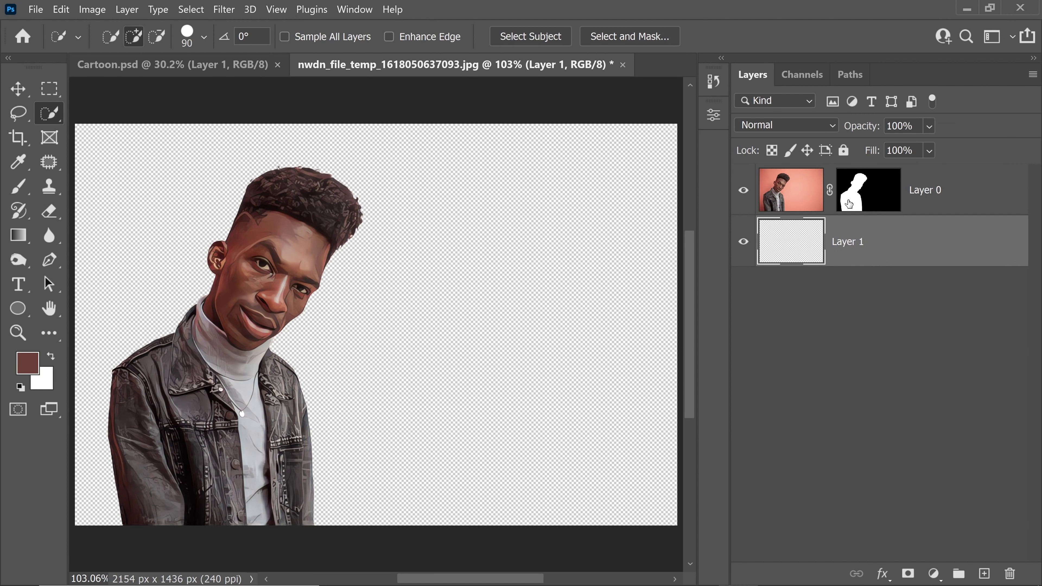
pyautogui.keyDown('shift'); pyautogui.click(876, 207); pyautogui.keyUp('shift')
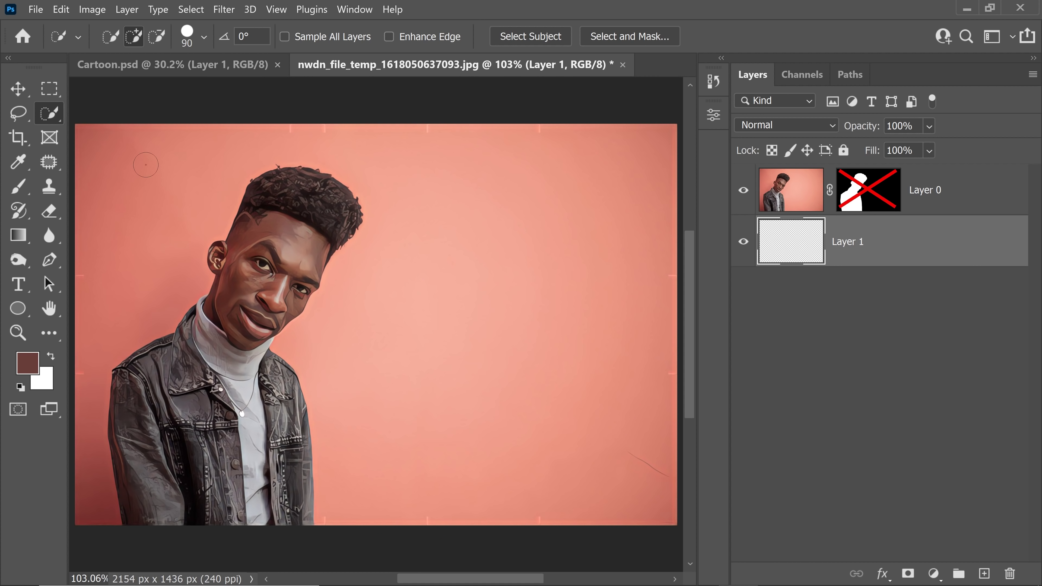
# Step: Set the gradient's right stop to the light pink #f6ad9c sampled from the backdrop
pyautogui.click(19, 236)
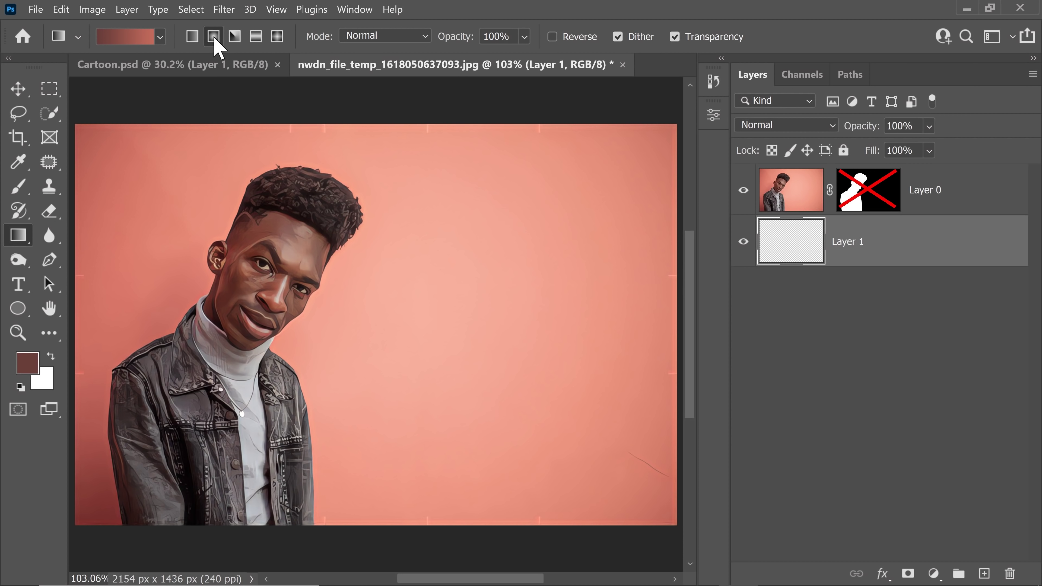
pyautogui.click(140, 39)
pyautogui.moveTo(288, 83); pyautogui.dragTo(779, 162)
pyautogui.click(935, 566)
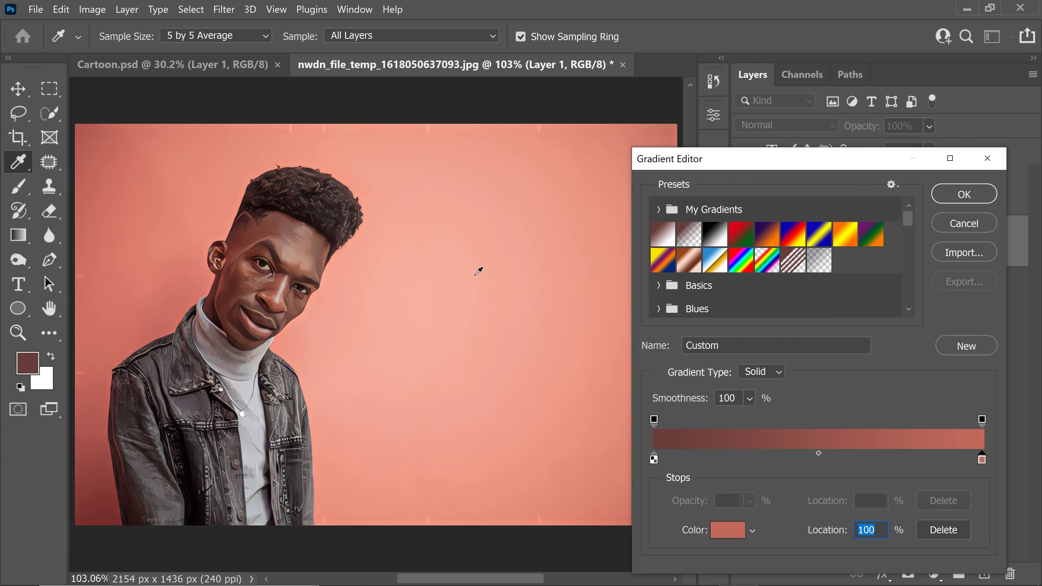
pyautogui.doubleClick(982, 460)
pyautogui.click(447, 294)
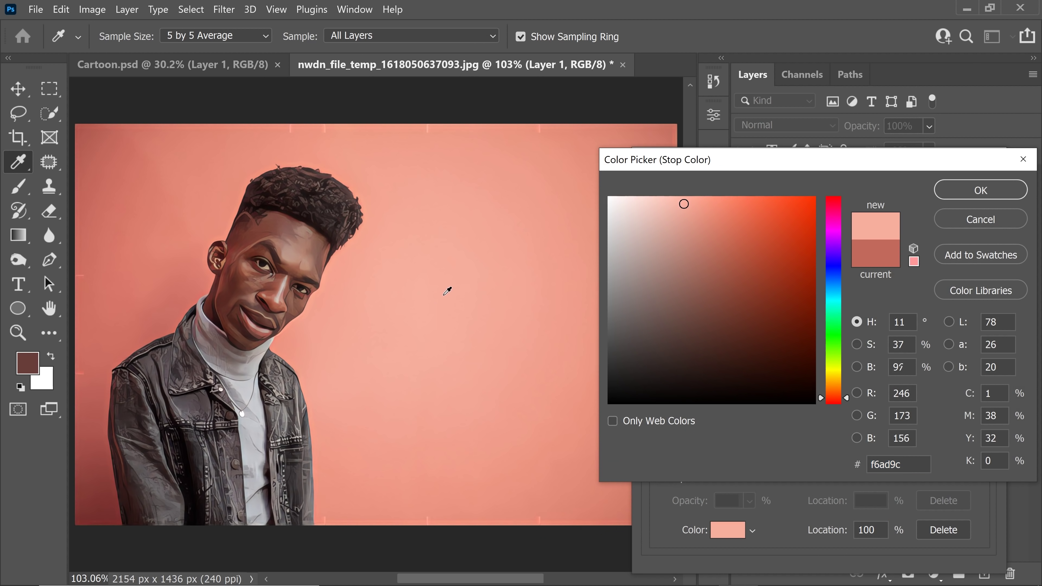
pyautogui.click(976, 197)
# Step: Set the left stop to the darker salmon #c36b5e from the corner and confirm the gradient
pyautogui.scroll(-3, 514, 327)
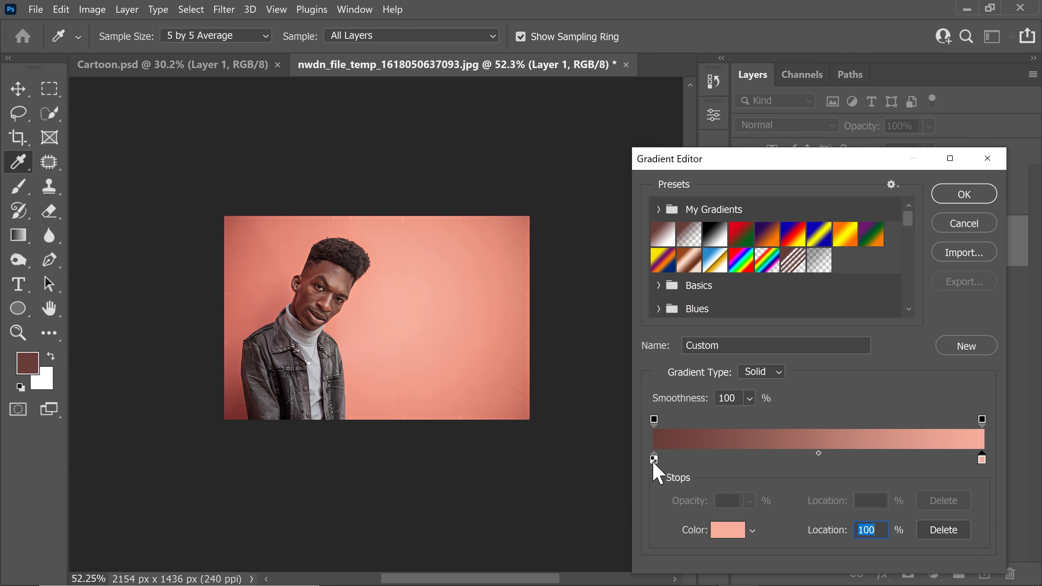
pyautogui.doubleClick(654, 461)
pyautogui.click(528, 413)
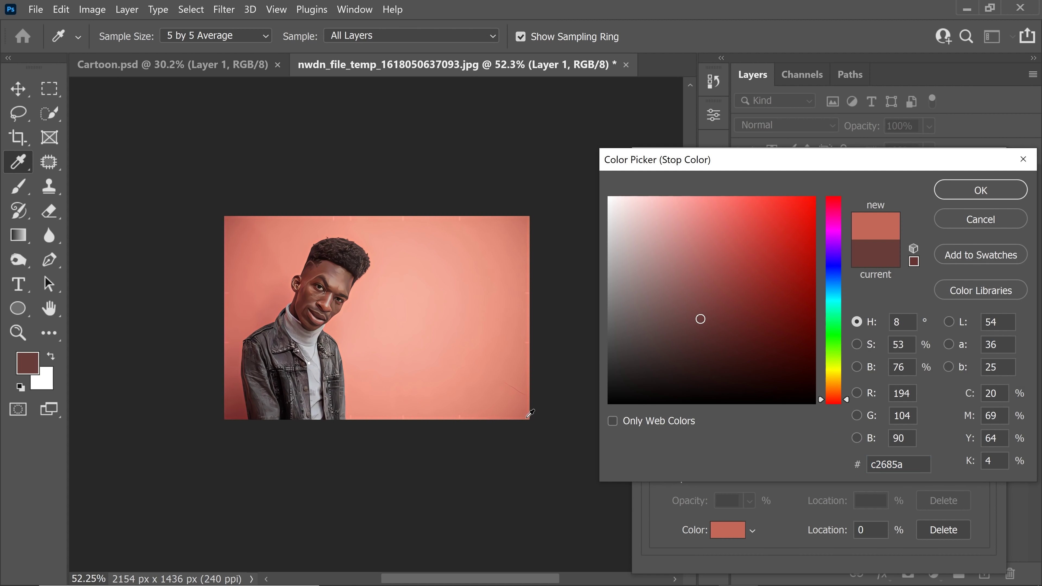
pyautogui.click(526, 412)
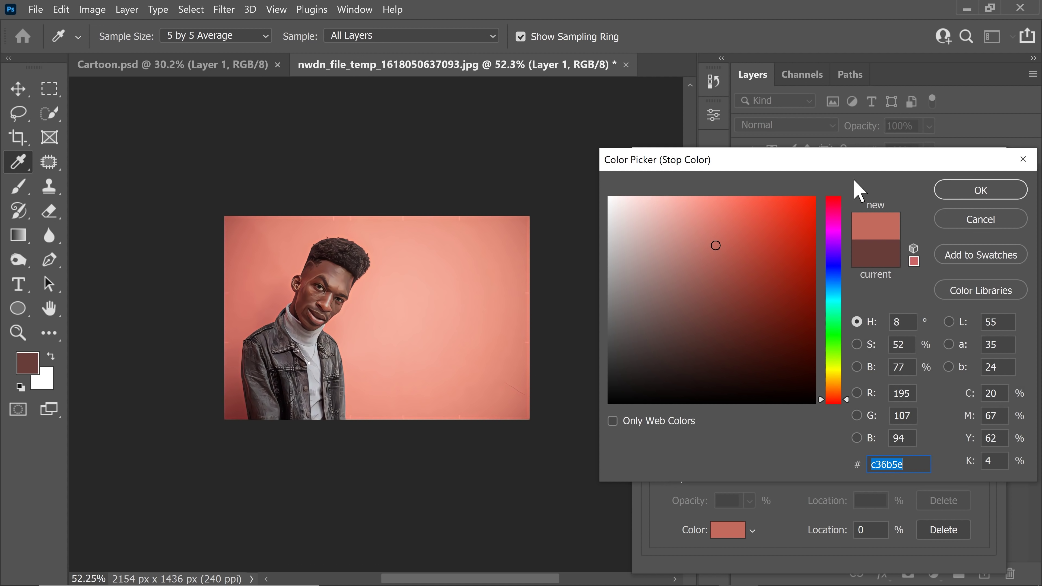
pyautogui.click(960, 192)
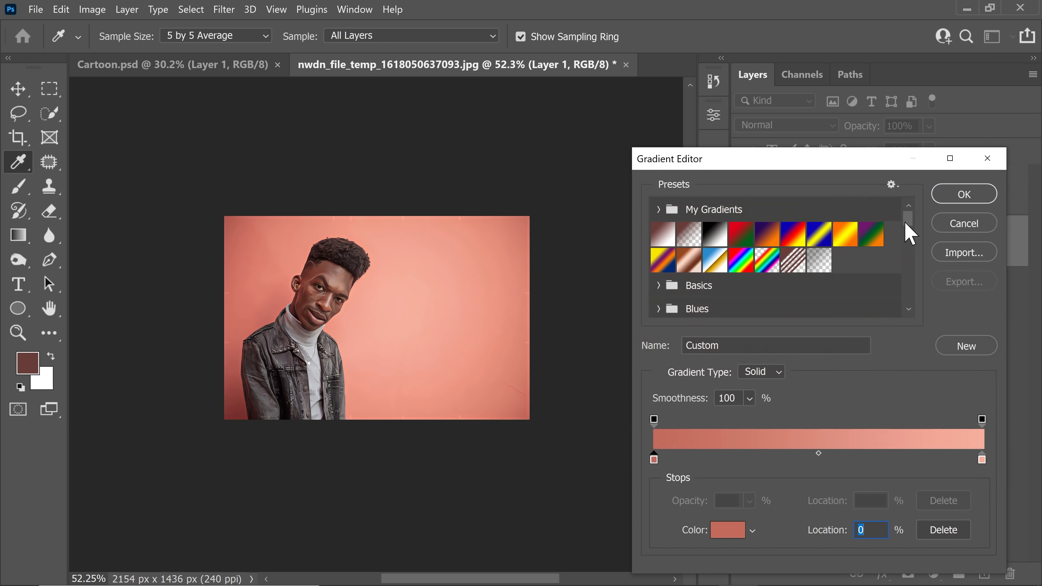
pyautogui.click(964, 195)
pyautogui.scroll(3, 419, 346)
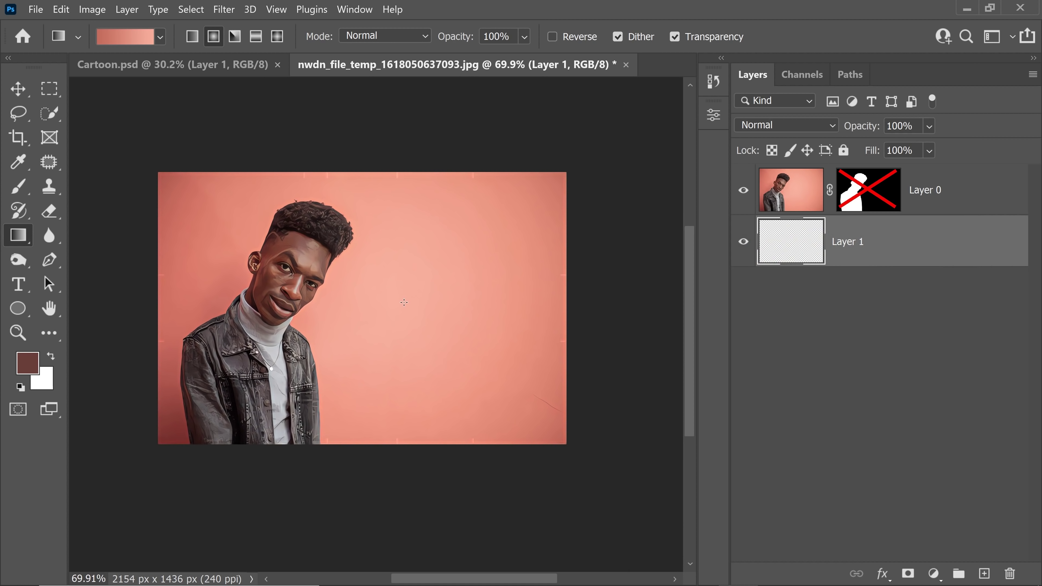
# Step: Fill Layer 1 with a reversed pink radial gradient from canvas centre to lower right, with Layer 0's mask on
pyautogui.moveTo(402, 298); pyautogui.dragTo(566, 443)
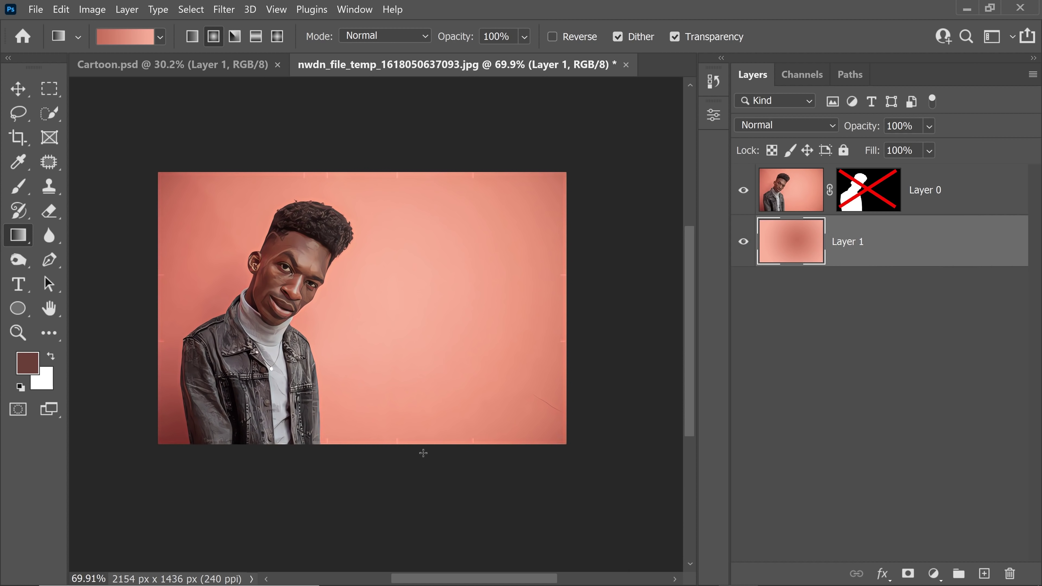
pyautogui.keyDown('shift'); pyautogui.click(870, 192); pyautogui.keyUp('shift')
pyautogui.keyDown('shift'); pyautogui.click(871, 198); pyautogui.keyUp('shift')
pyautogui.click(553, 37)
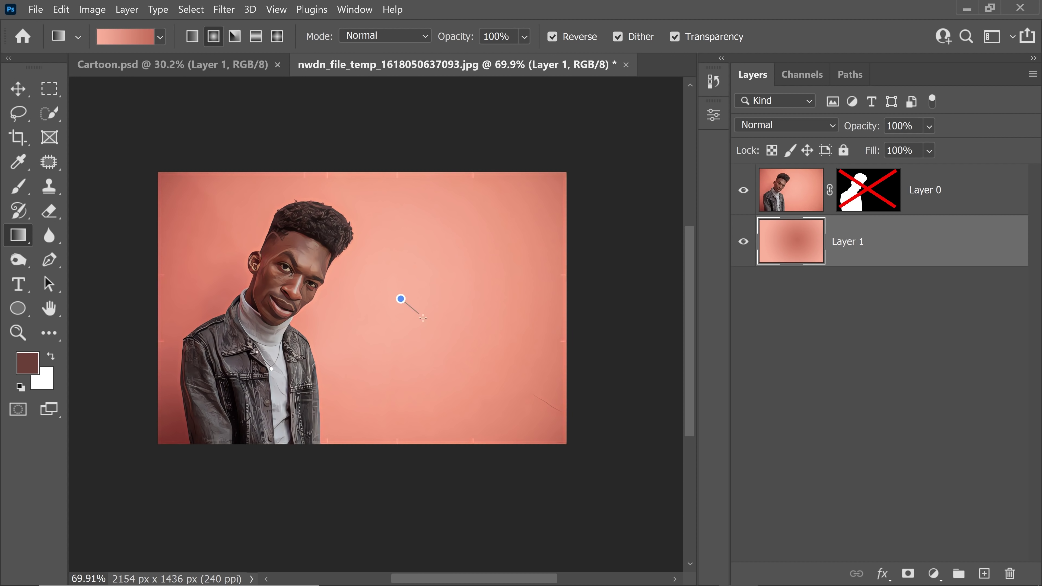
pyautogui.moveTo(423, 319); pyautogui.dragTo(567, 446)
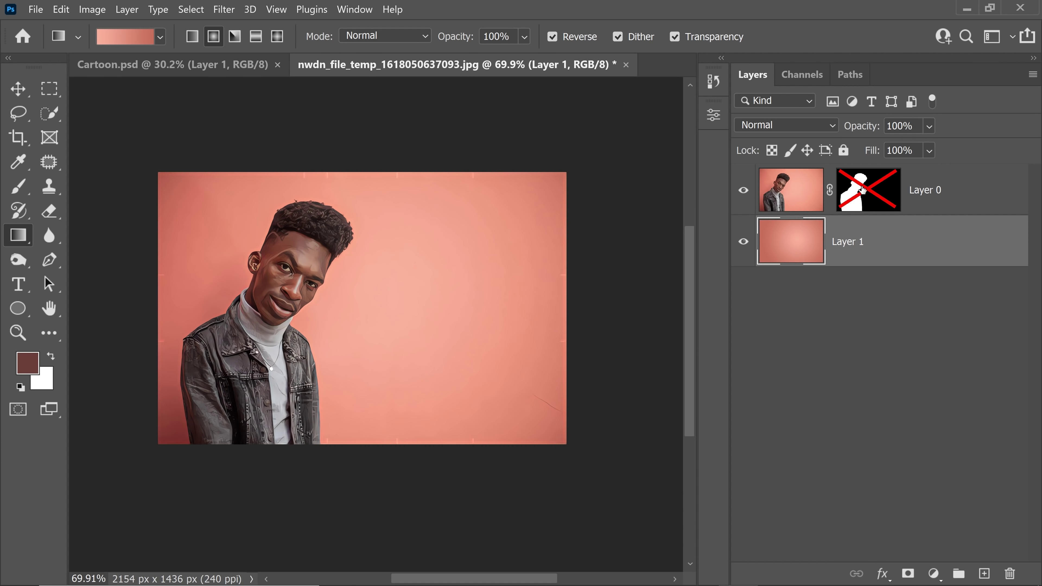
pyautogui.keyDown('shift'); pyautogui.click(863, 200); pyautogui.keyUp('shift')
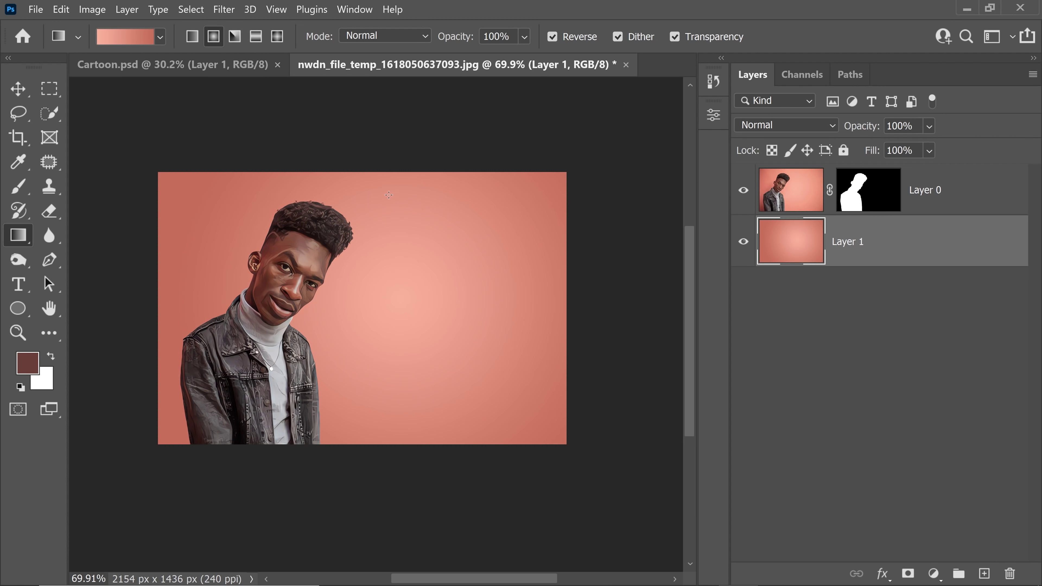
pyautogui.moveTo(411, 294); pyautogui.dragTo(595, 475)
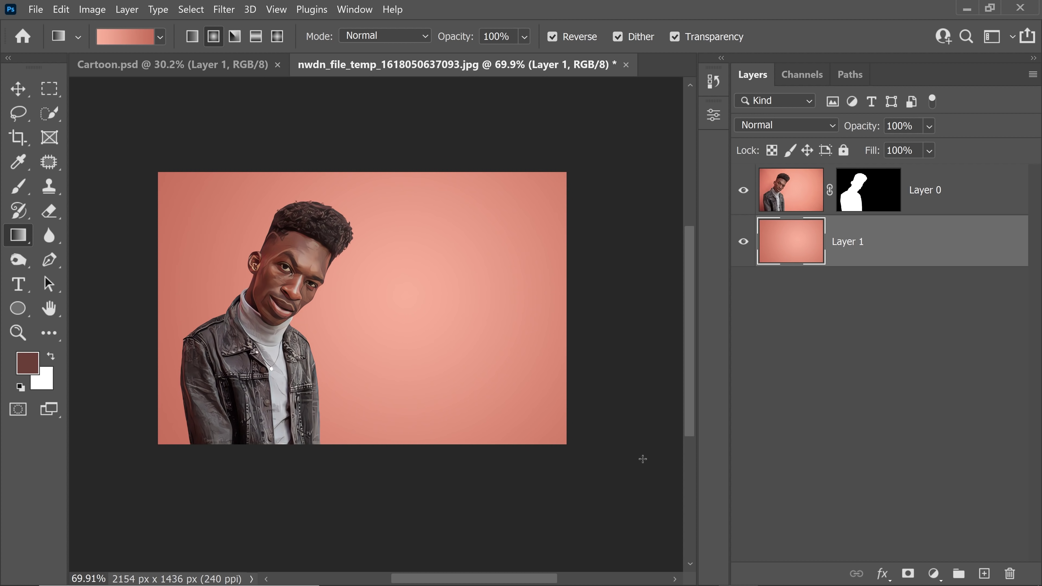
# Step: Add a hard black drop shadow to Layer 0 at 30° angle and 219 px distance
pyautogui.hotkey('ctrl', '+')
pyautogui.hotkey('alt', ']')
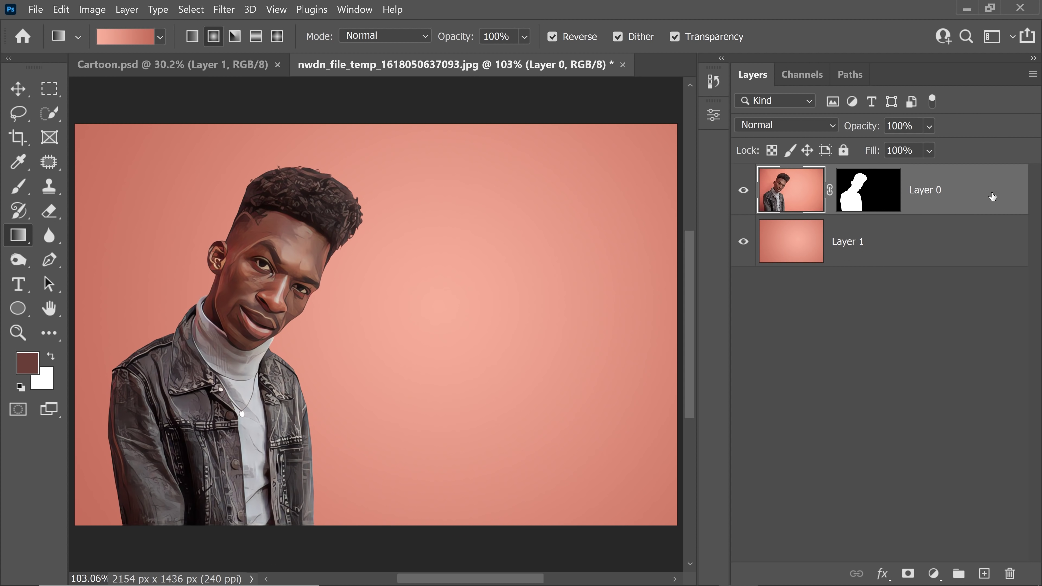
pyautogui.doubleClick(926, 188)
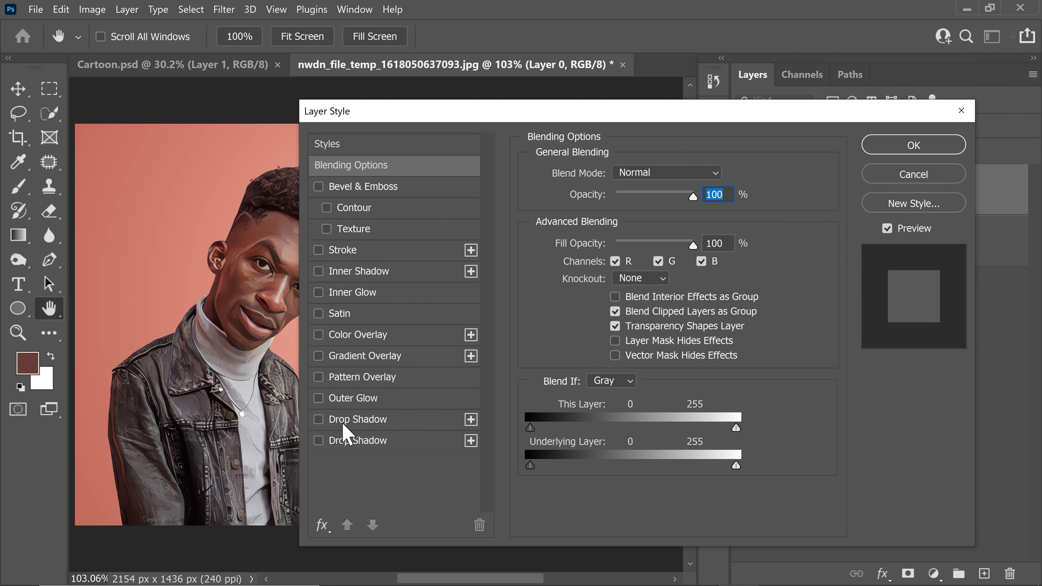
pyautogui.click(427, 426)
pyautogui.moveTo(523, 117); pyautogui.dragTo(572, 111)
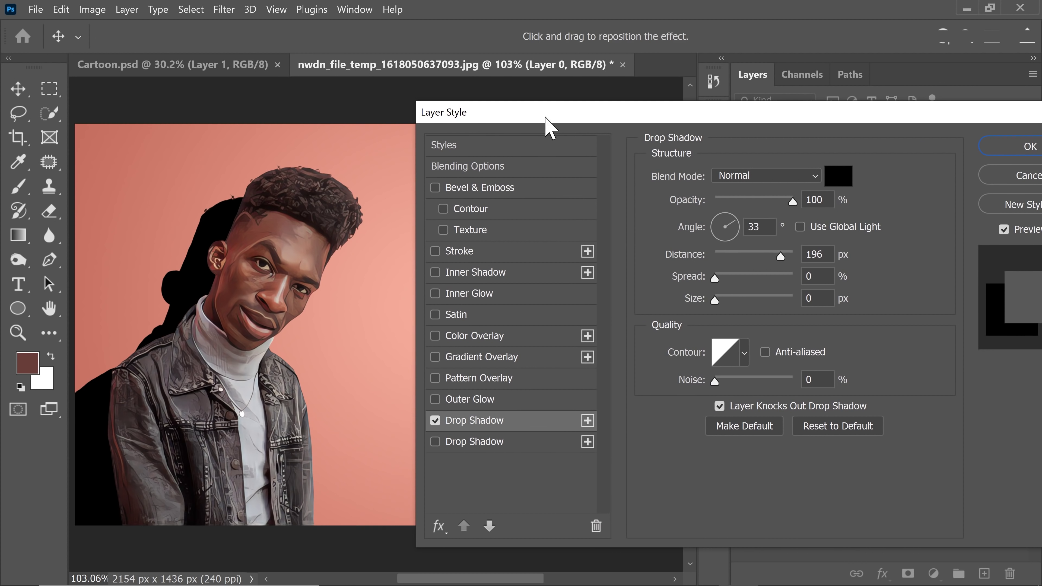
pyautogui.moveTo(732, 225); pyautogui.dragTo(739, 233)
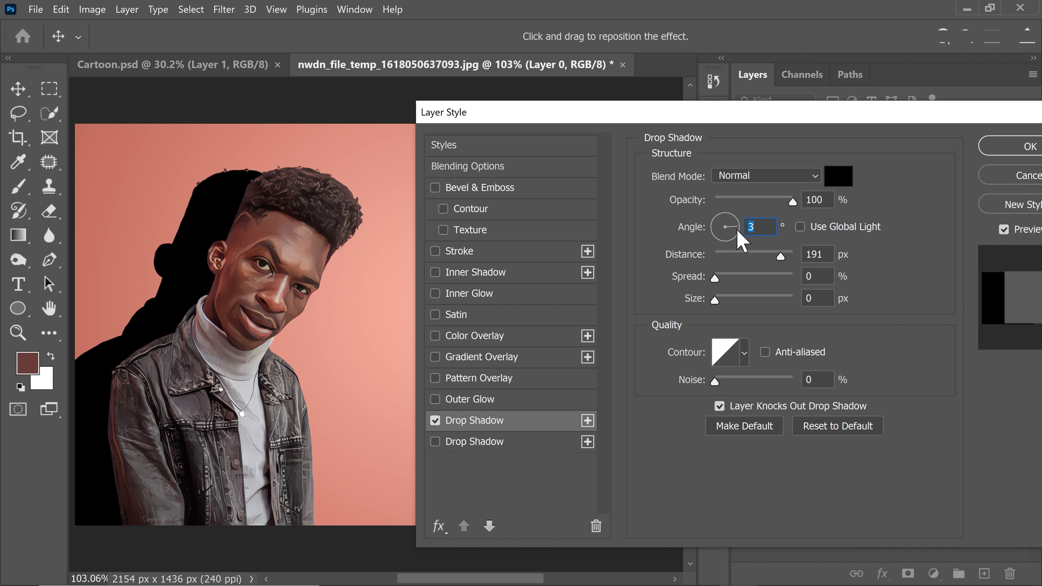
pyautogui.moveTo(209, 246); pyautogui.dragTo(210, 268)
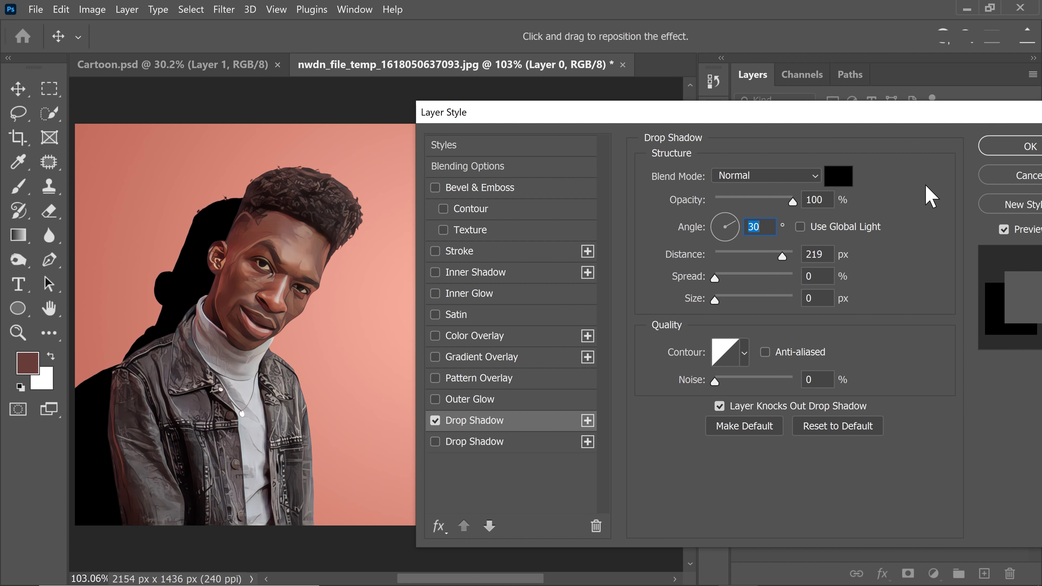
# Step: Apply the drop shadow and compare the figure with its effects and mask toggled
pyautogui.click(1008, 150)
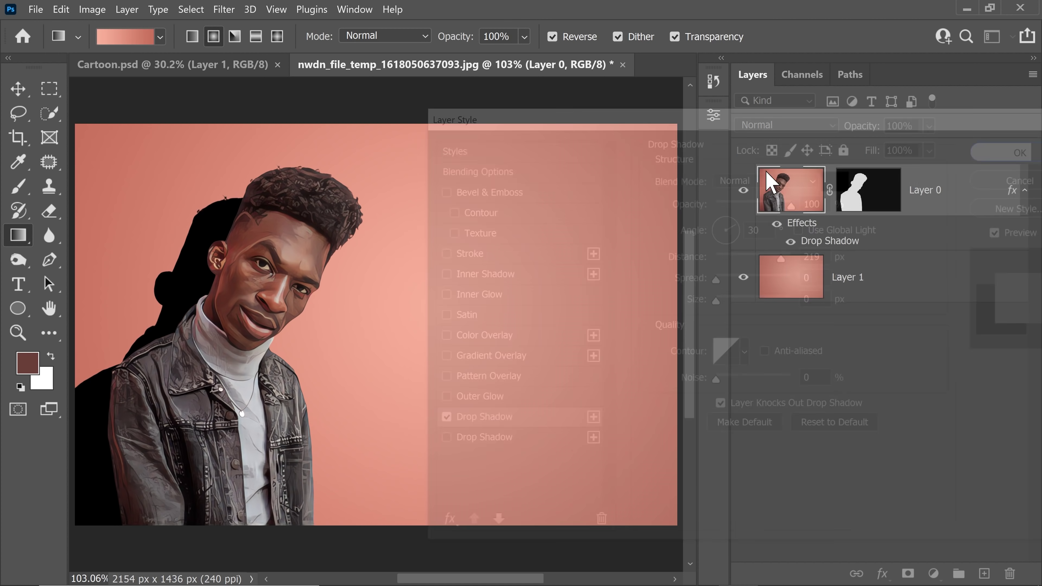
pyautogui.click(776, 224)
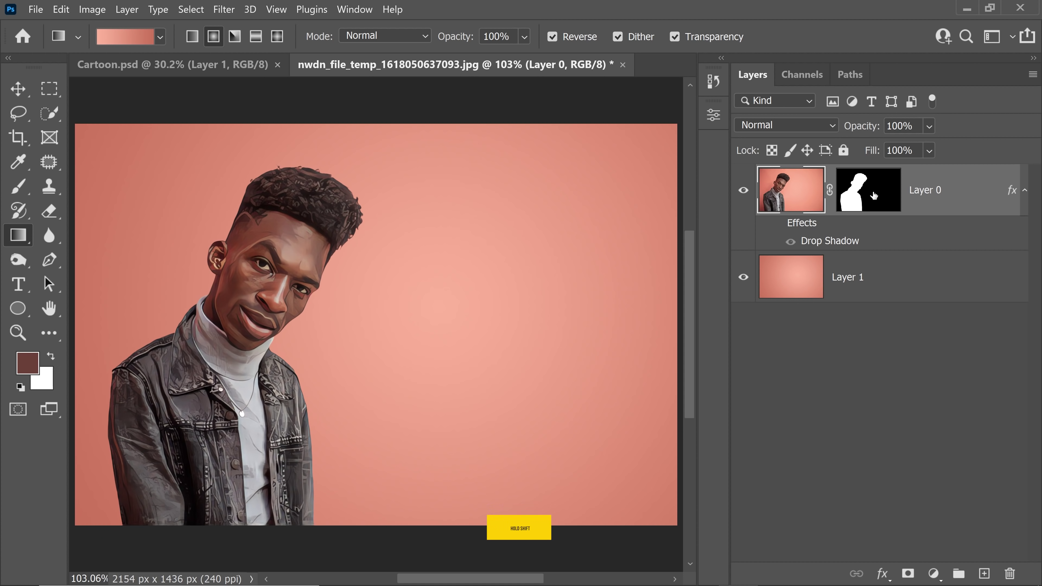
pyautogui.keyDown('shift'); pyautogui.click(874, 199); pyautogui.keyUp('shift')
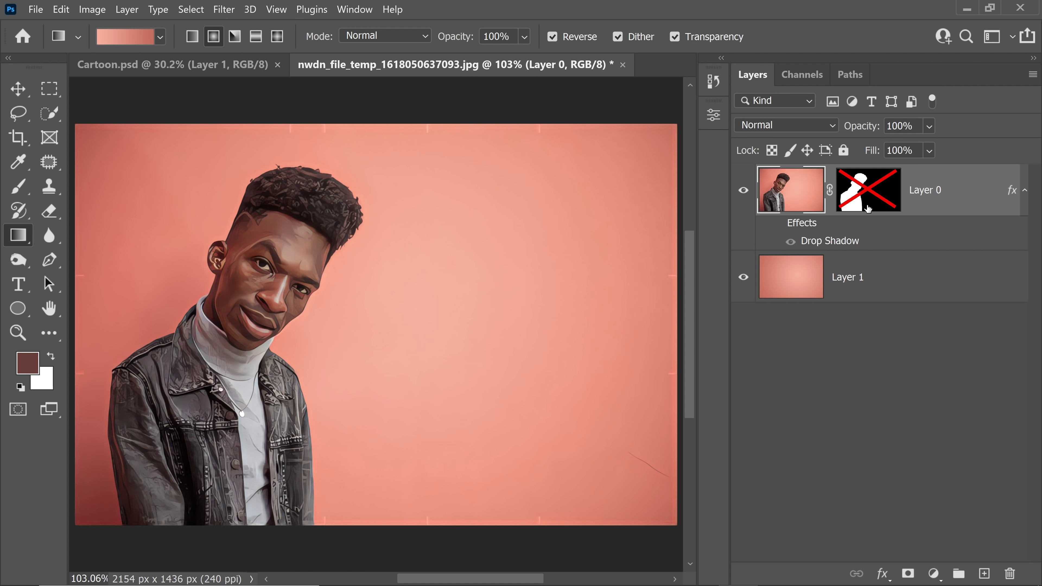
pyautogui.click(778, 225)
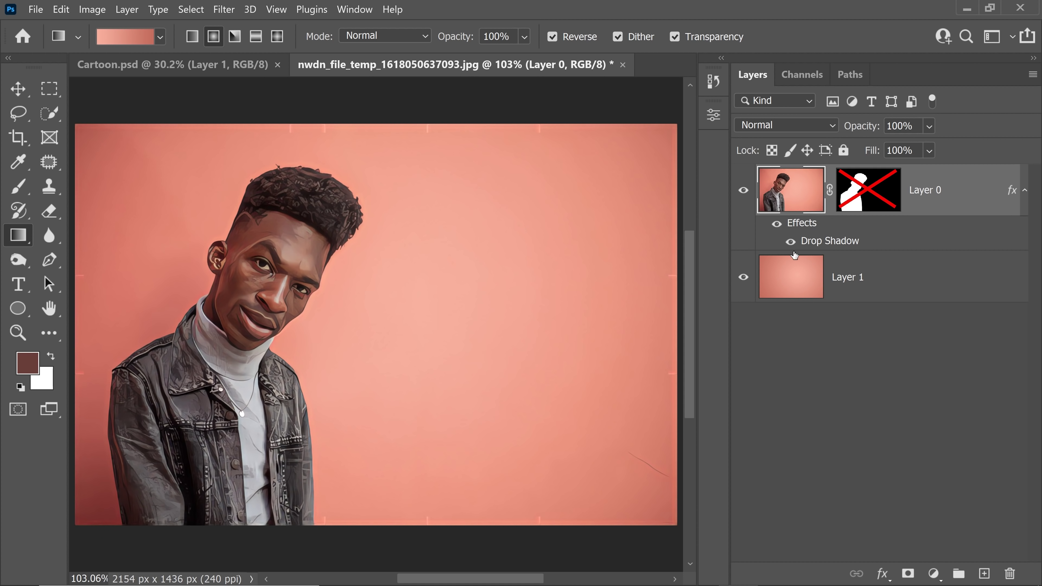
# Step: Recolour the drop shadow to dark red 762f2d sampled from the image, in Normal blend mode
pyautogui.doubleClick(829, 241)
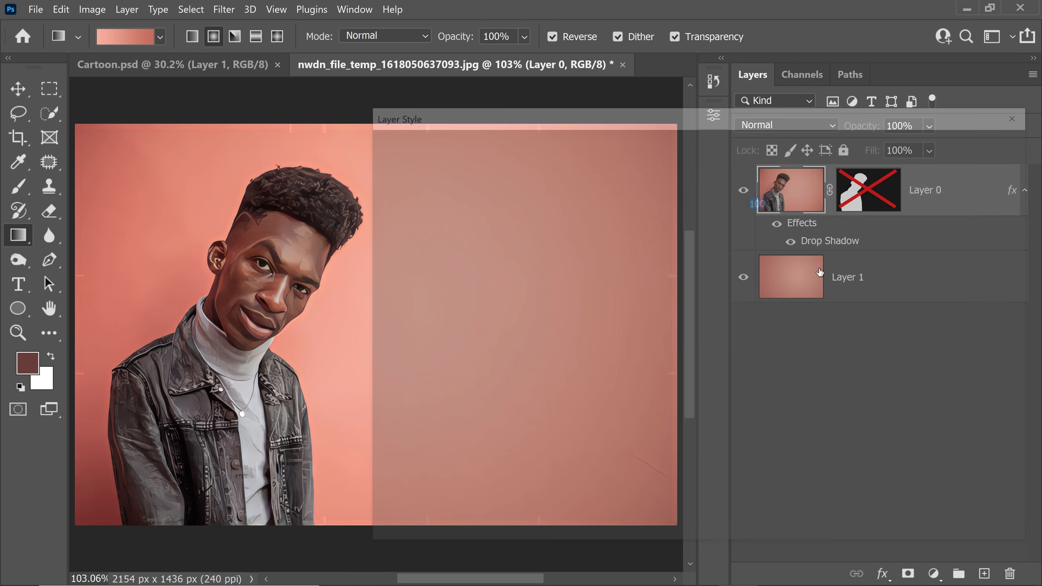
pyautogui.click(785, 183)
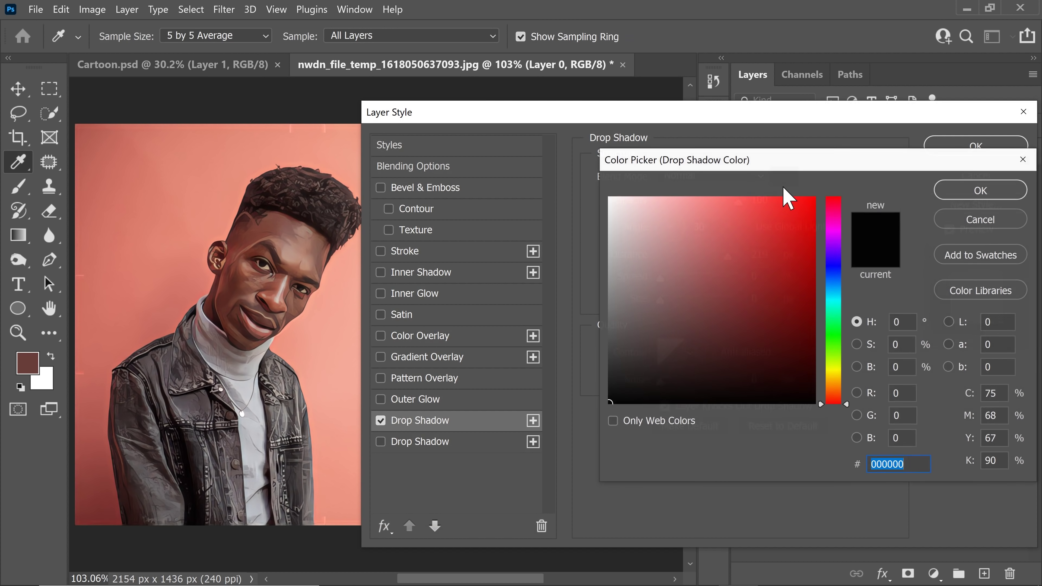
pyautogui.click(108, 504)
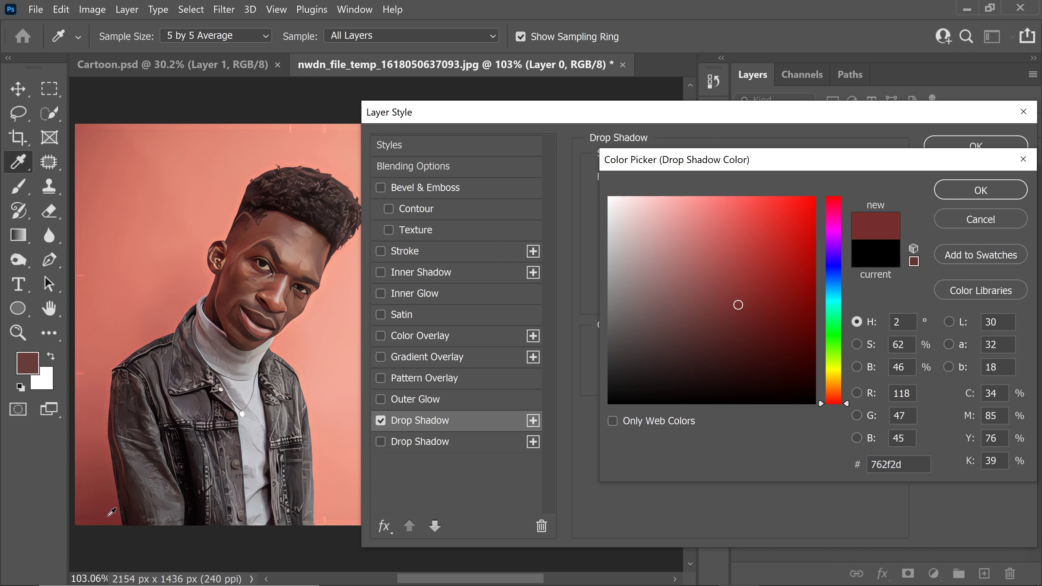
pyautogui.click(980, 190)
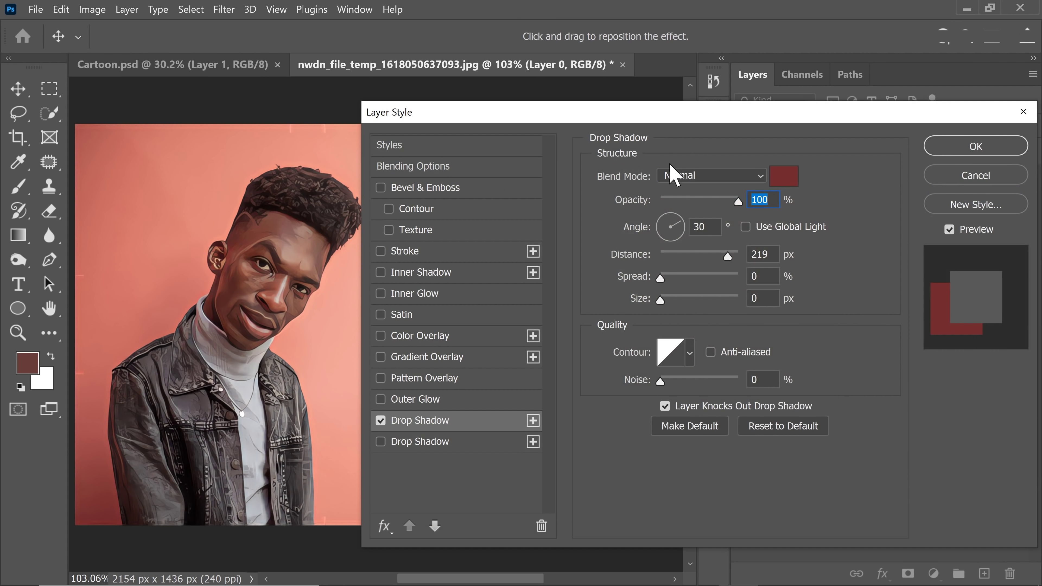
pyautogui.click(693, 176)
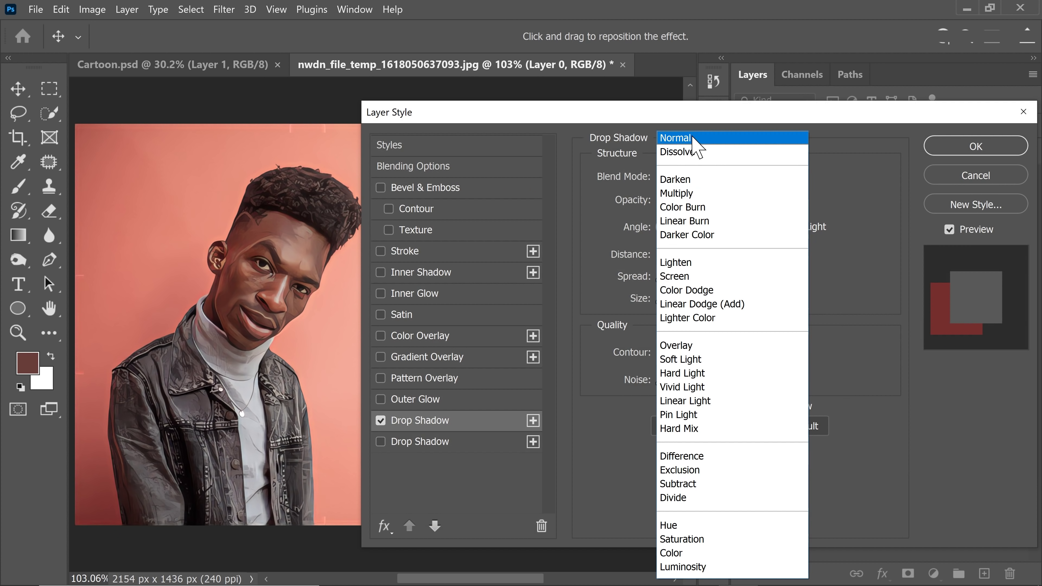
pyautogui.click(696, 139)
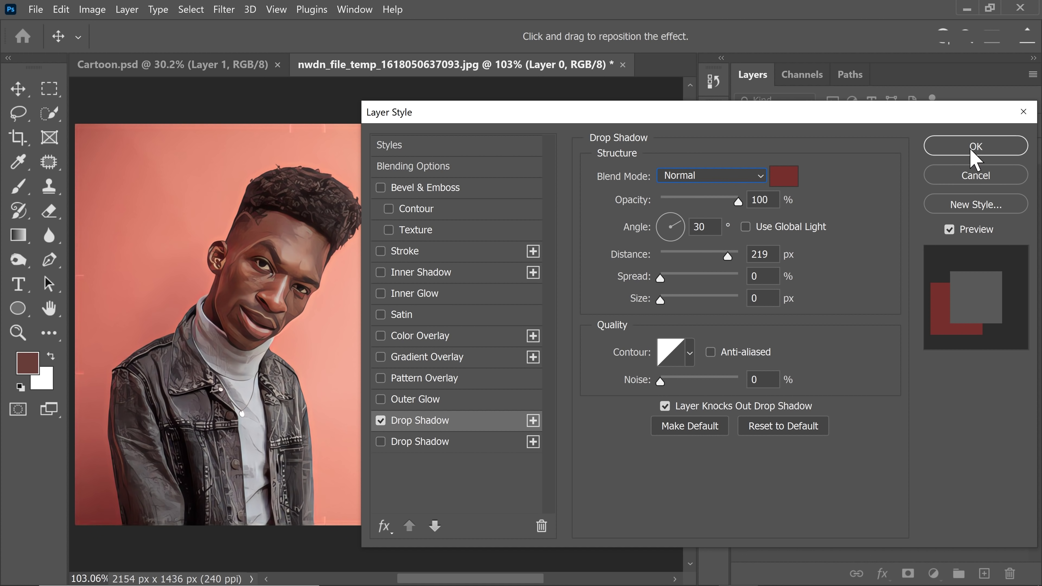
pyautogui.click(939, 148)
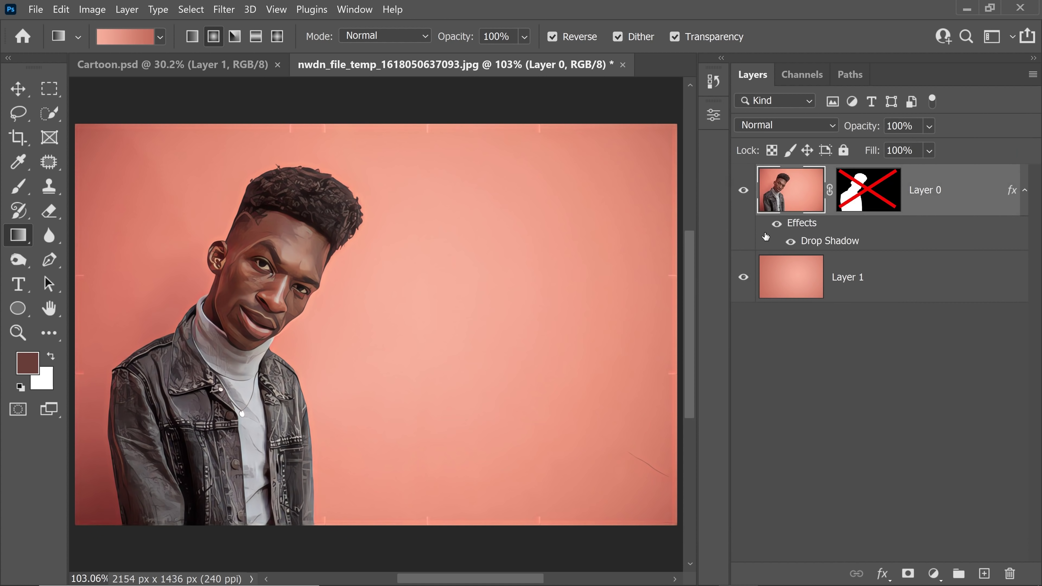
pyautogui.keyDown('shift'); pyautogui.click(869, 196); pyautogui.keyUp('shift')
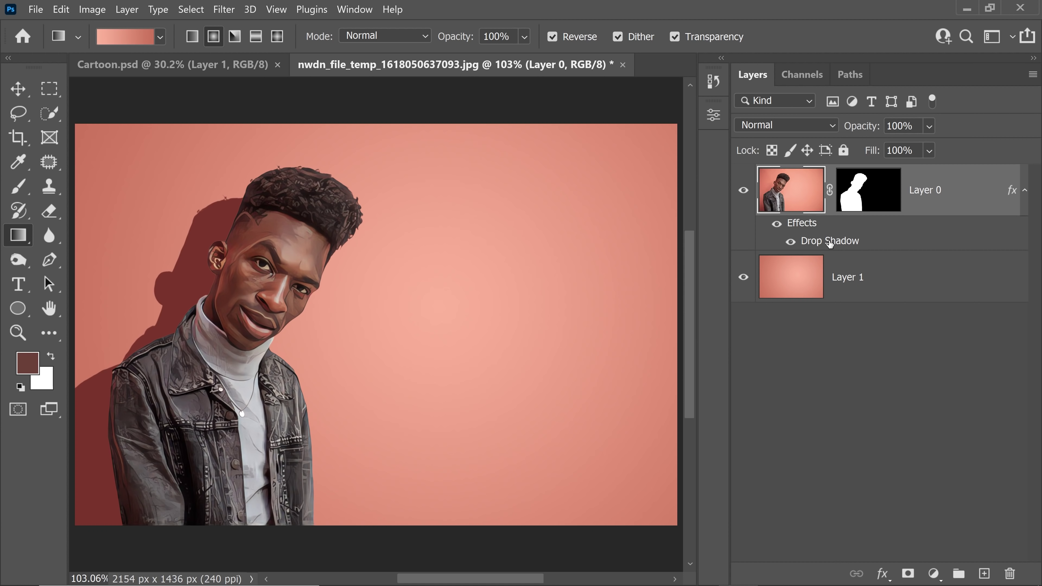
# Step: Soften the shadow to 250 px size at 35° angle and 274 px distance
pyautogui.doubleClick(818, 245)
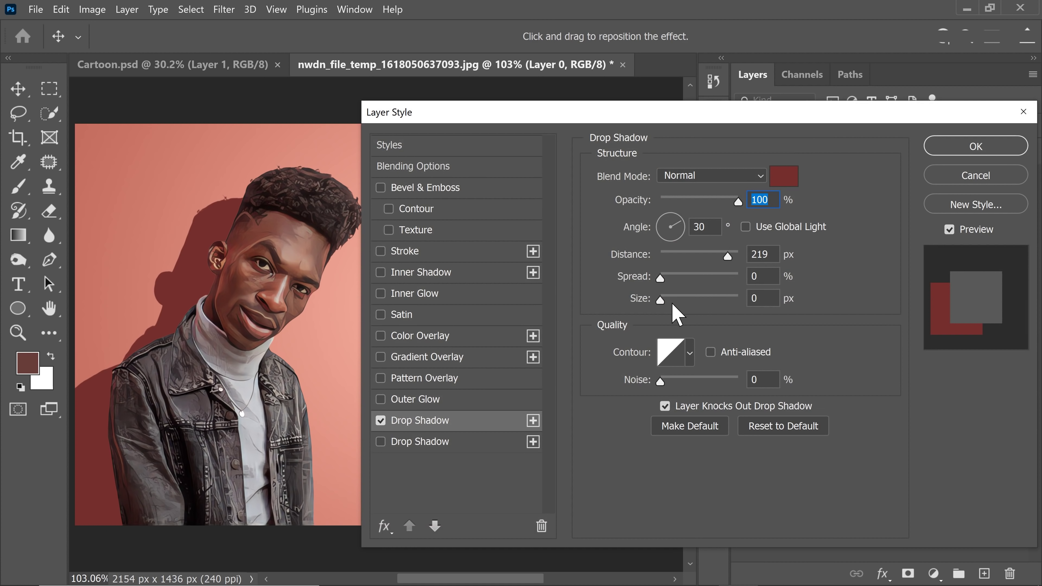
pyautogui.moveTo(663, 305); pyautogui.dragTo(744, 303)
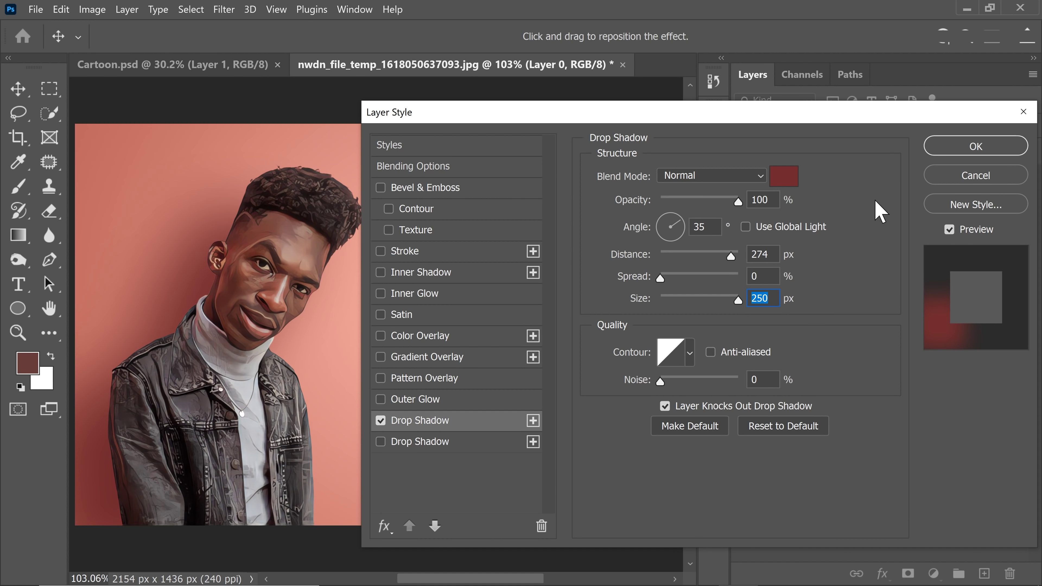
pyautogui.click(963, 150)
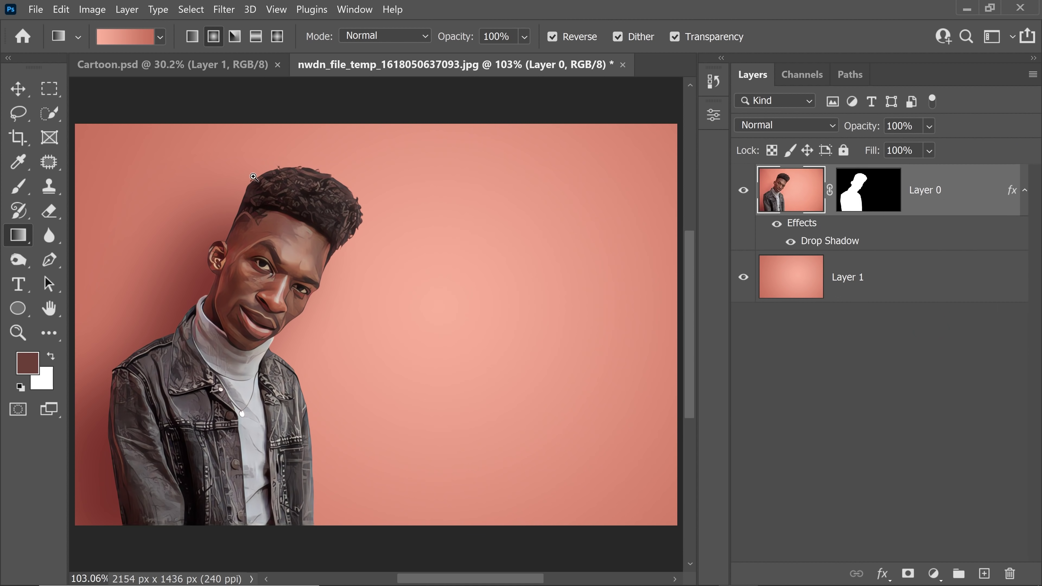
# Step: Paint black at 100% flow on Layer 0's mask to hide the stray top-left hair strand
pyautogui.scroll(6, 251, 178)
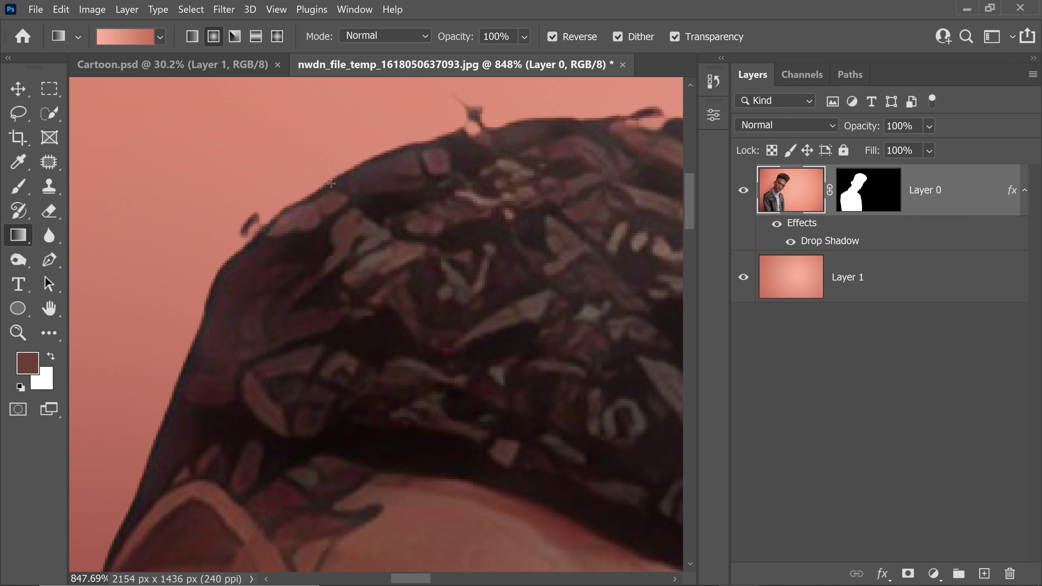
pyautogui.click(878, 193)
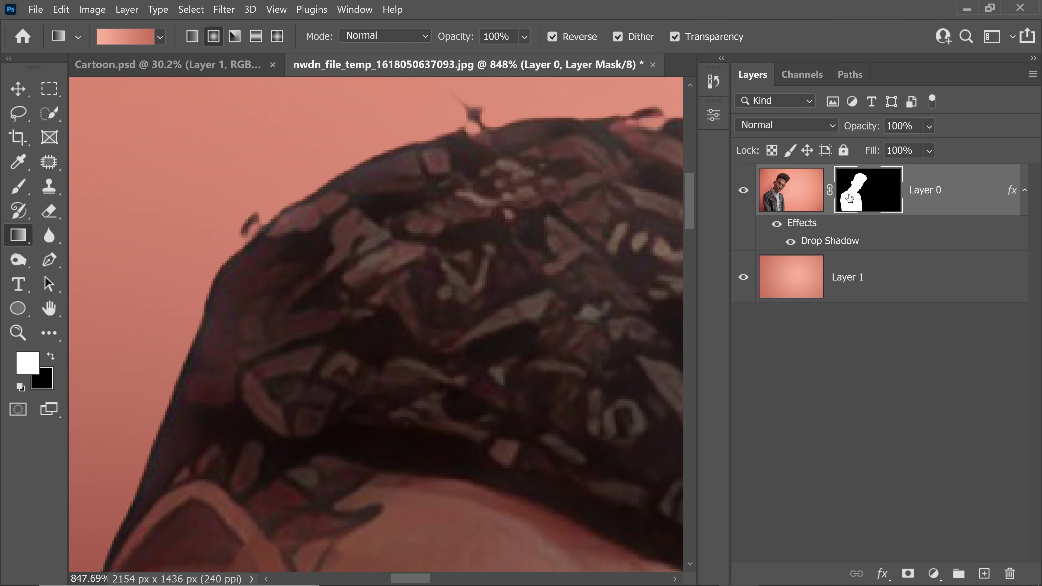
pyautogui.click(18, 186)
pyautogui.press('x')
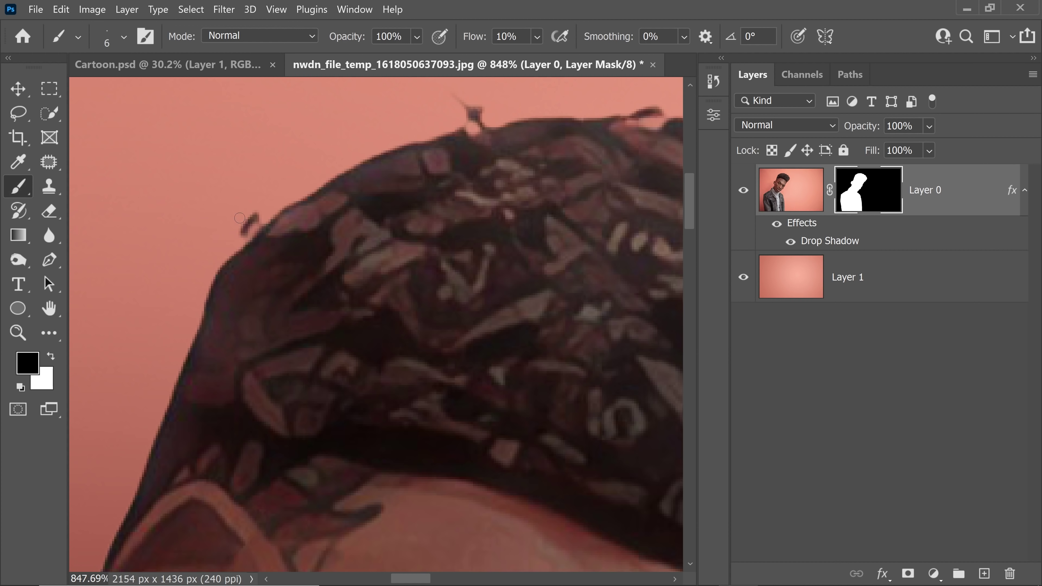
pyautogui.moveTo(471, 38); pyautogui.dragTo(543, 37)
pyautogui.moveTo(235, 231); pyautogui.dragTo(261, 216)
pyautogui.scroll(-5, 254, 224)
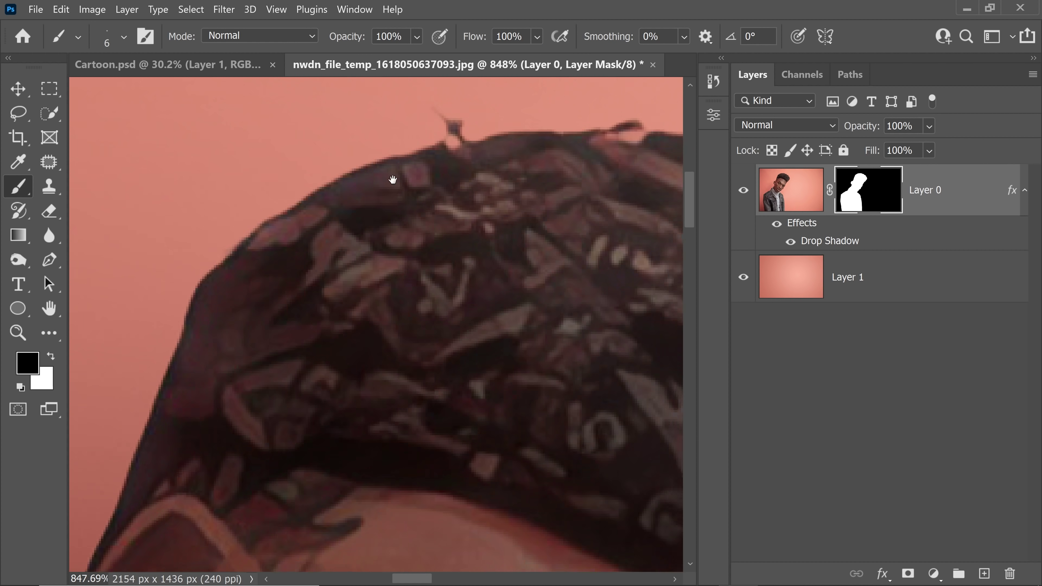
pyautogui.hscroll(10, 380, 421)
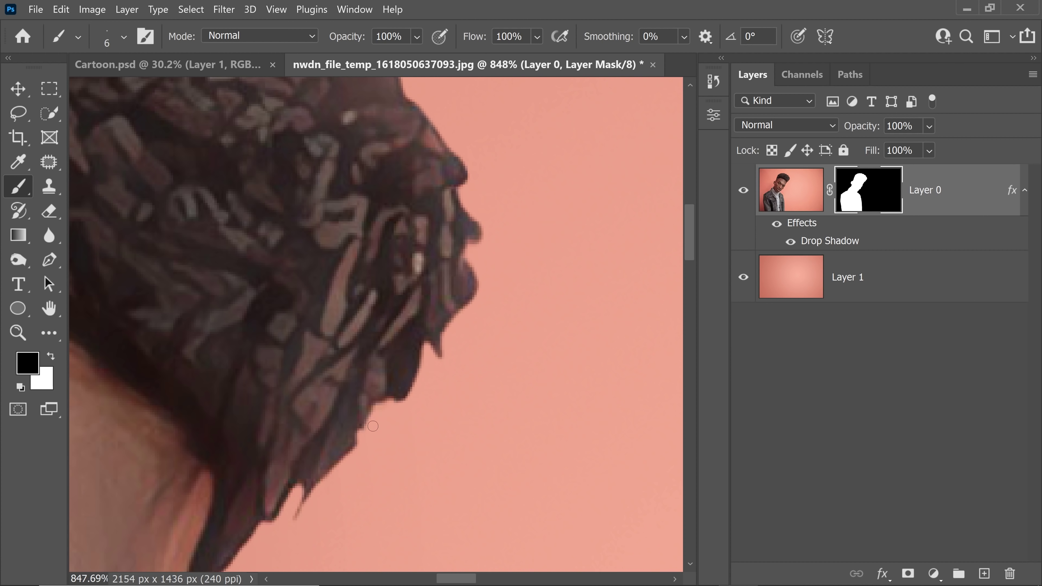
pyautogui.hotkey('ctrl', '0')
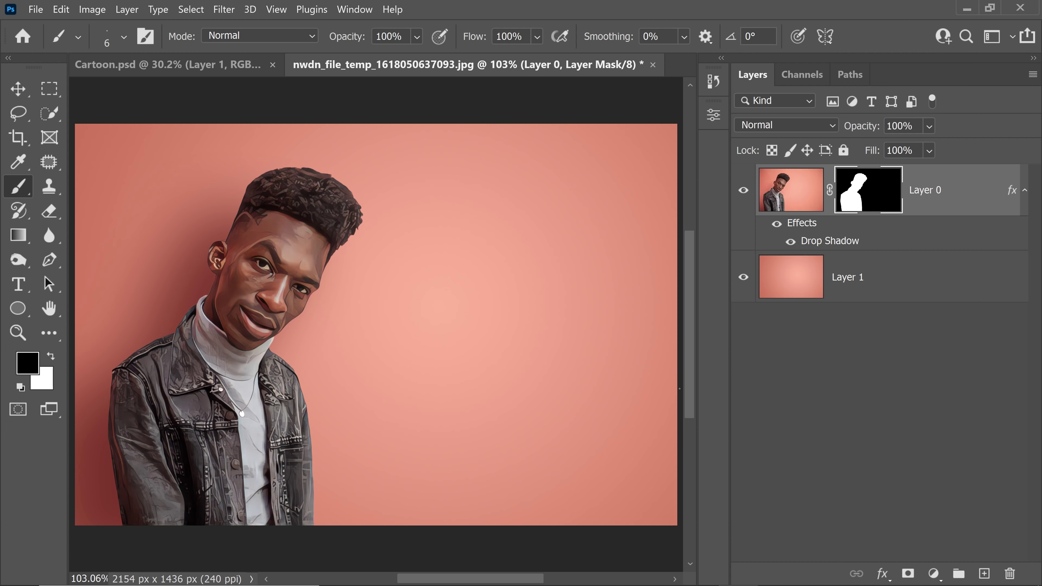
# Step: Save the caricature as Cartoon.jpg in the Sample folder at JPEG Quality 12 Maximum
pyautogui.click(33, 9)
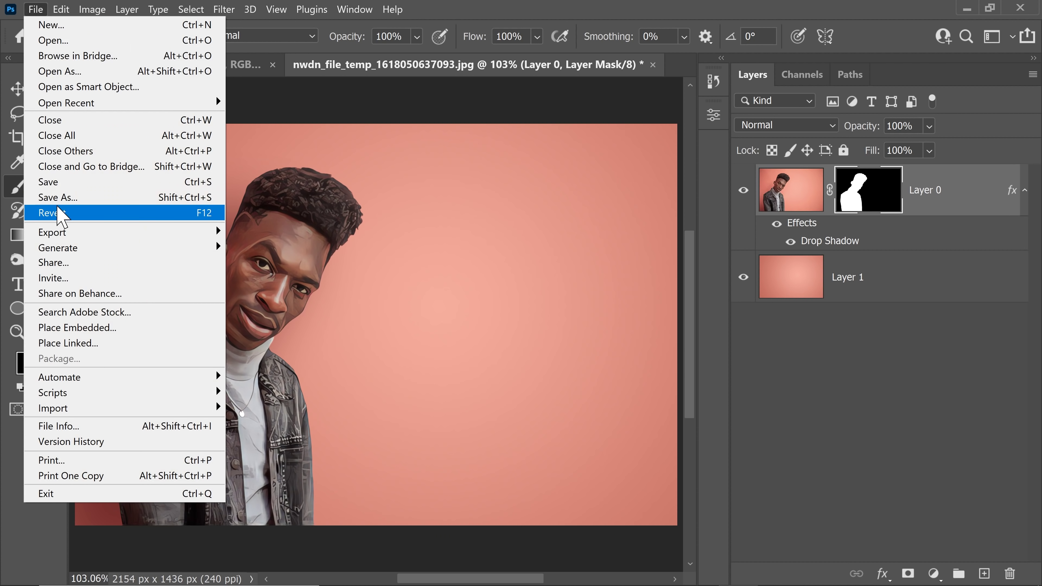
pyautogui.click(54, 198)
pyautogui.click(207, 346)
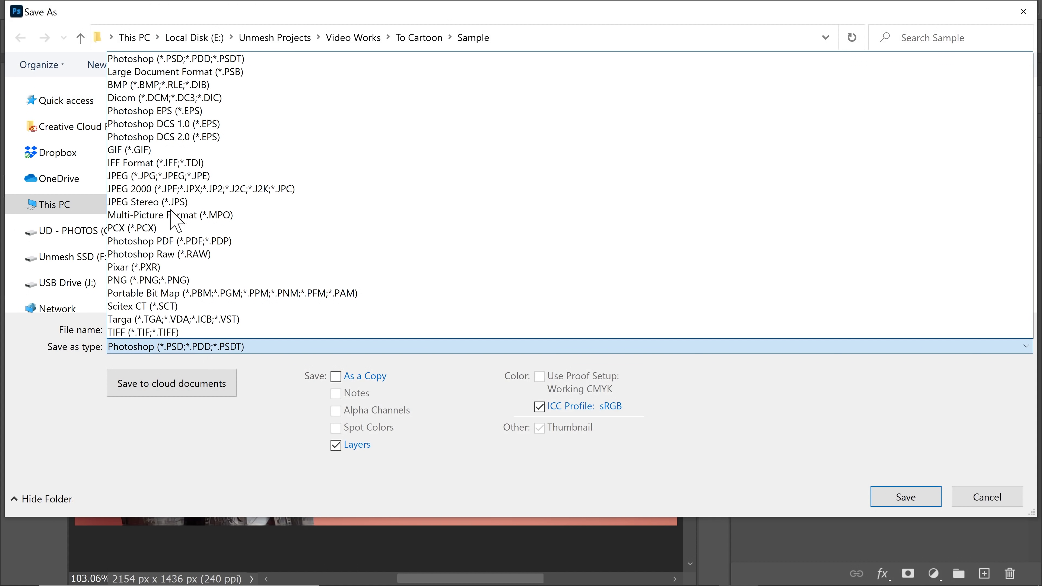
pyautogui.click(180, 176)
pyautogui.hotkey('shift', 'Tab')
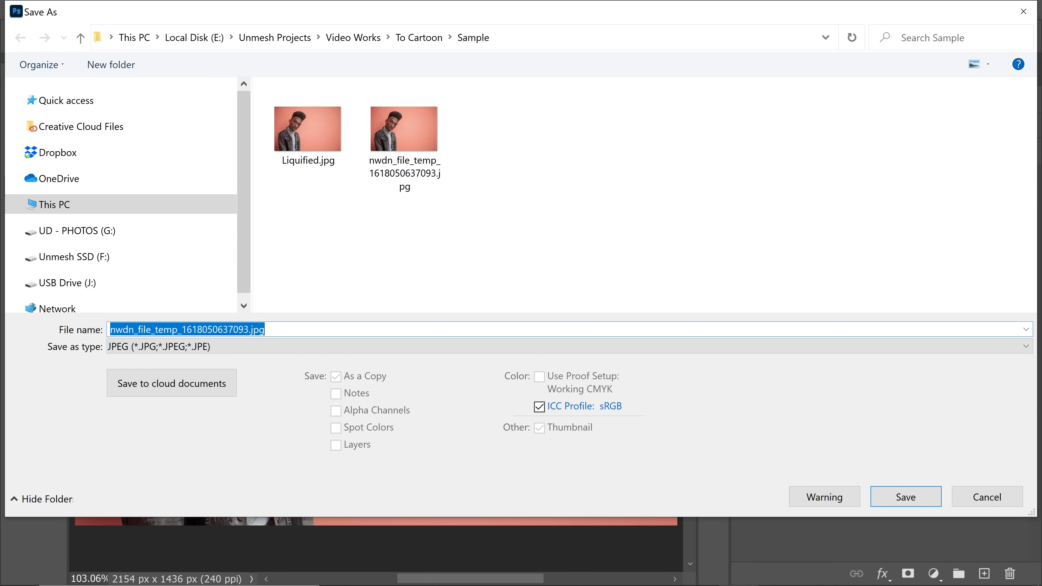
pyautogui.write('Cartoon')
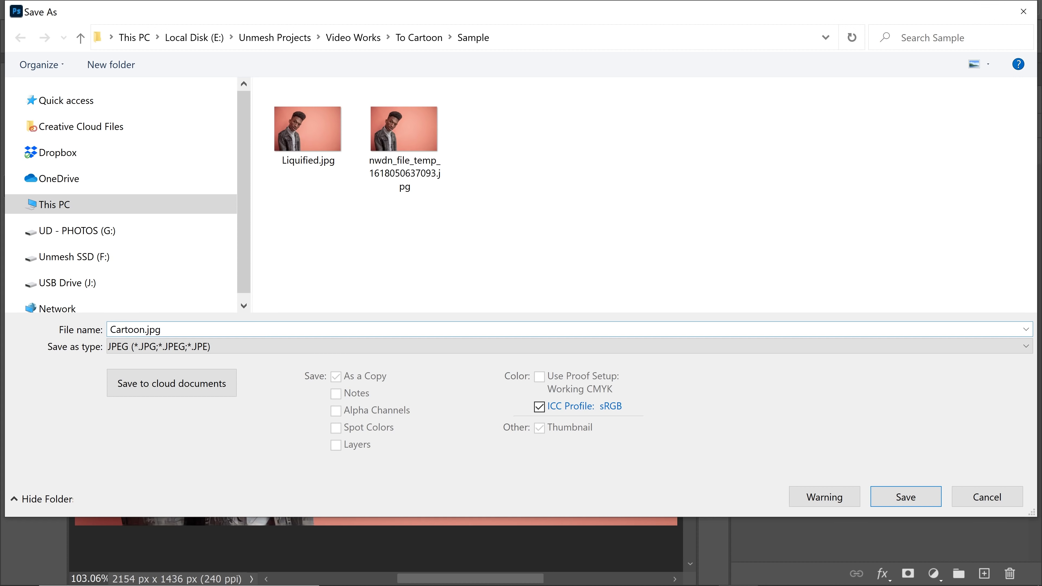
pyautogui.press('Return')
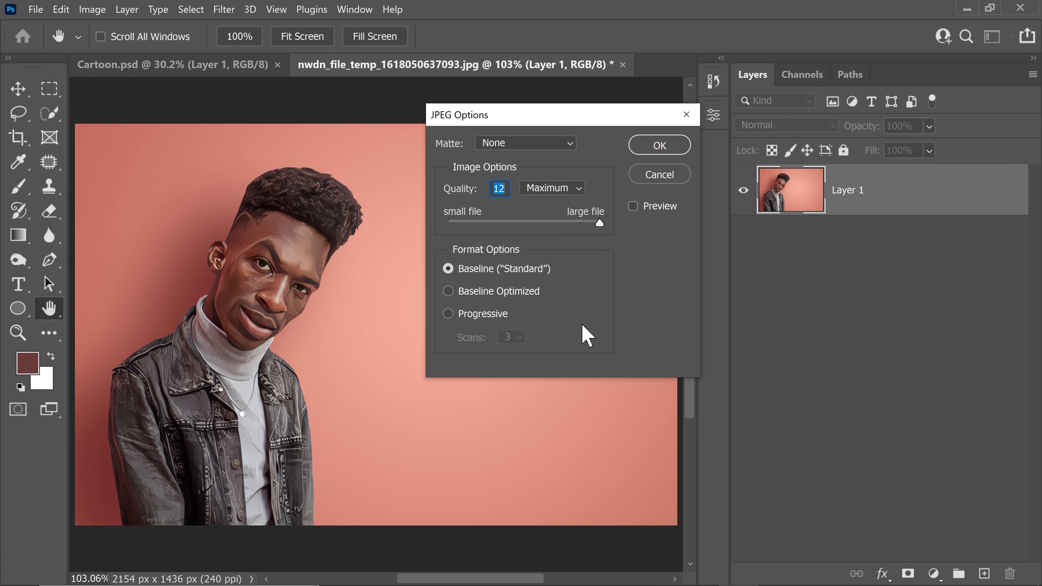
pyautogui.click(659, 145)
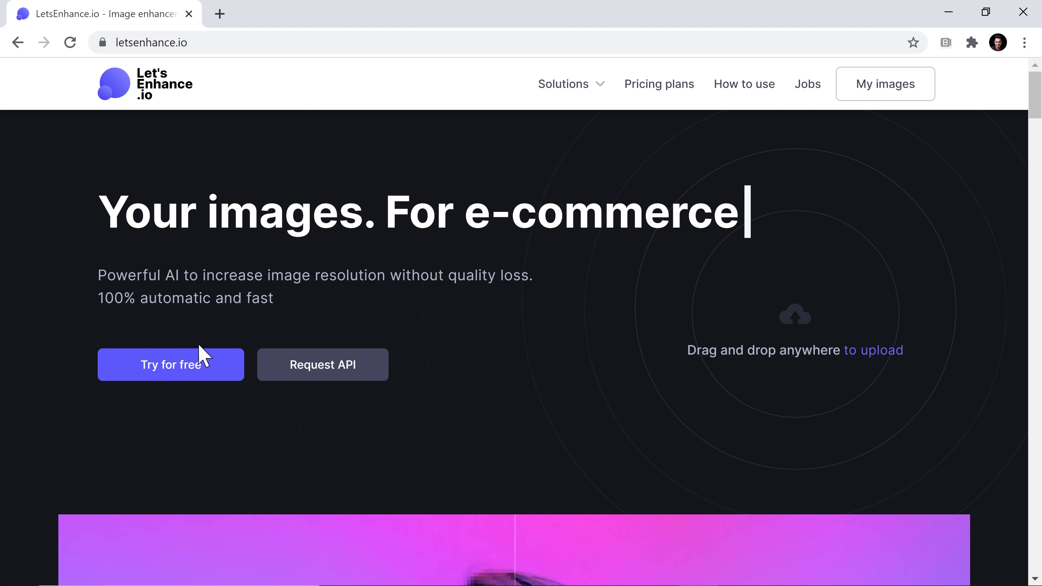
# Step: Upload Cartoon.jpg to LetsEnhance.io and start a 4x Digital art upscale
pyautogui.click(188, 377)
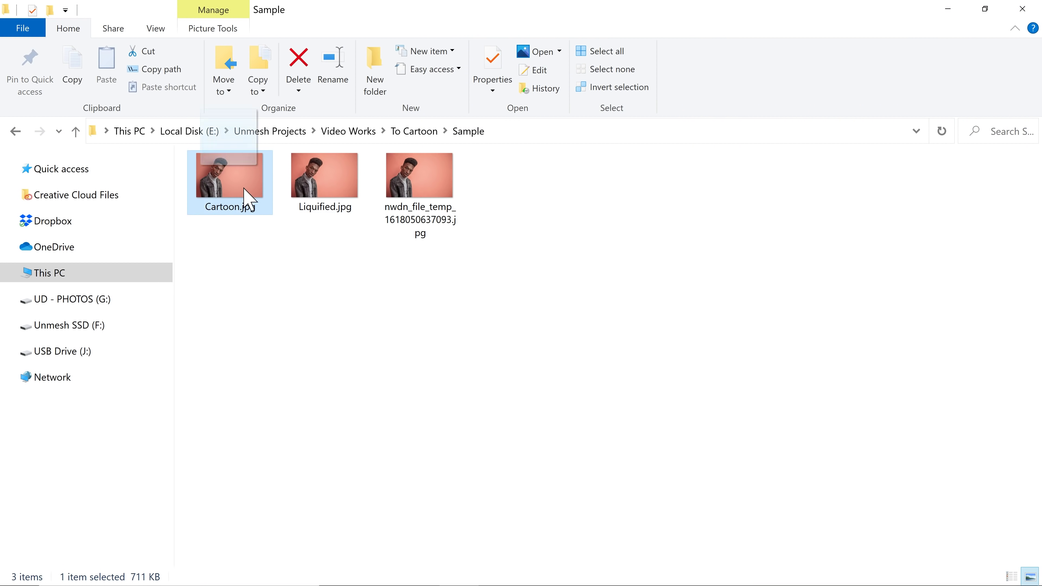
pyautogui.moveTo(246, 201); pyautogui.dragTo(345, 222)
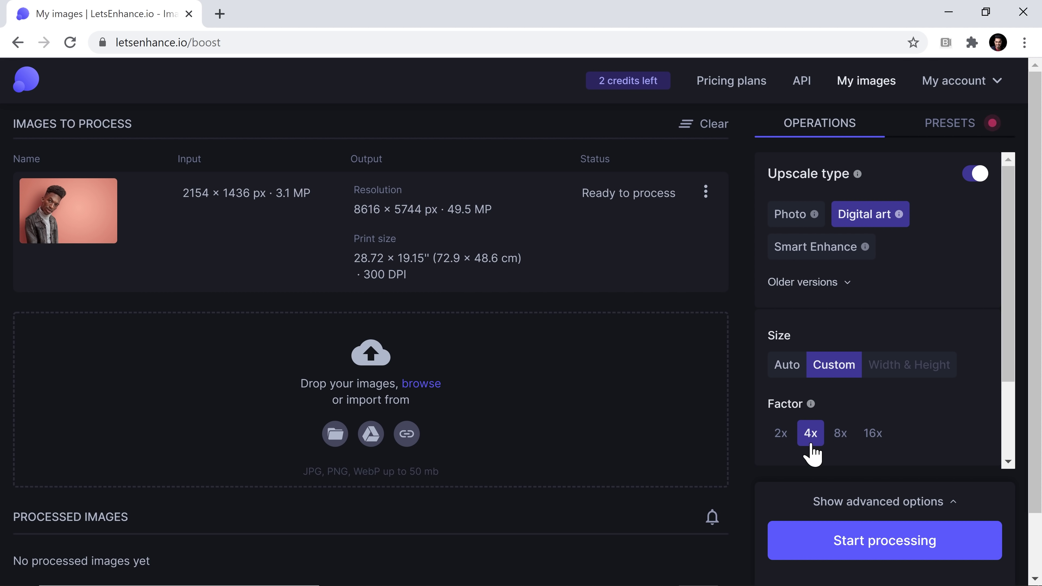
pyautogui.click(860, 552)
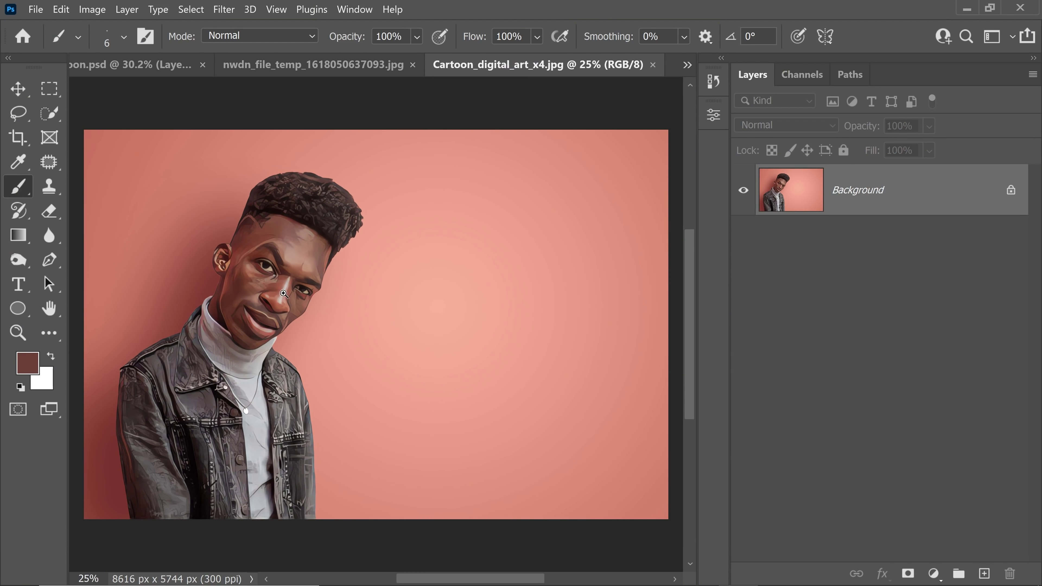
pyautogui.scroll(6, 274, 274)
pyautogui.scroll(-2, 302, 275)
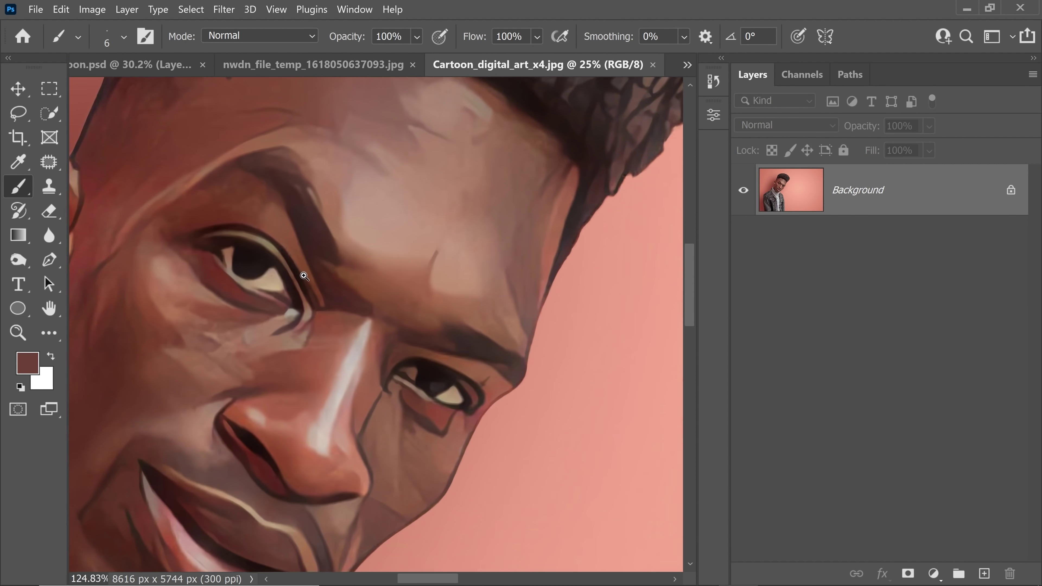
pyautogui.click(371, 65)
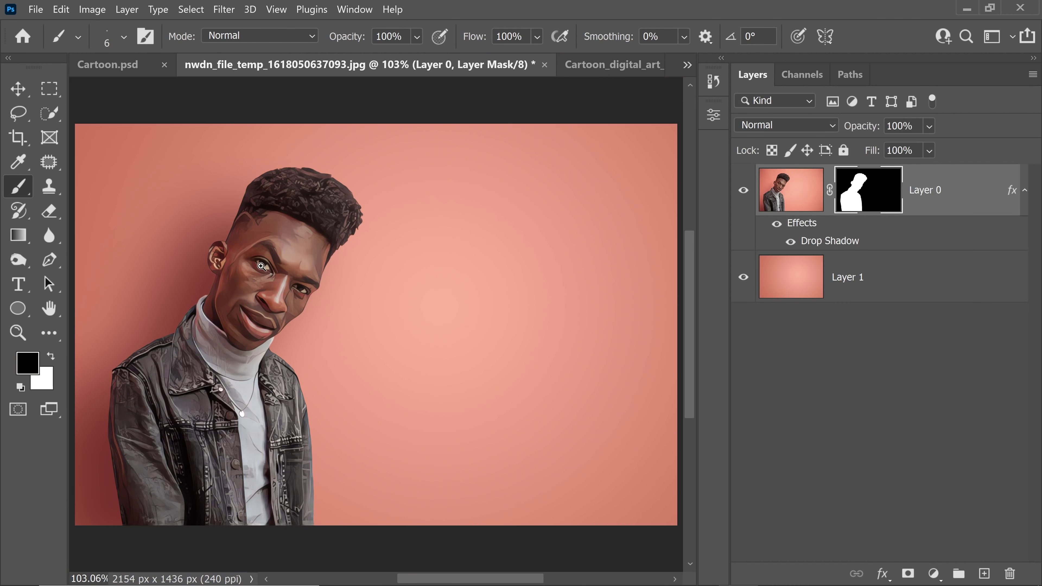
pyautogui.scroll(5, 321, 277)
pyautogui.scroll(1, 321, 277)
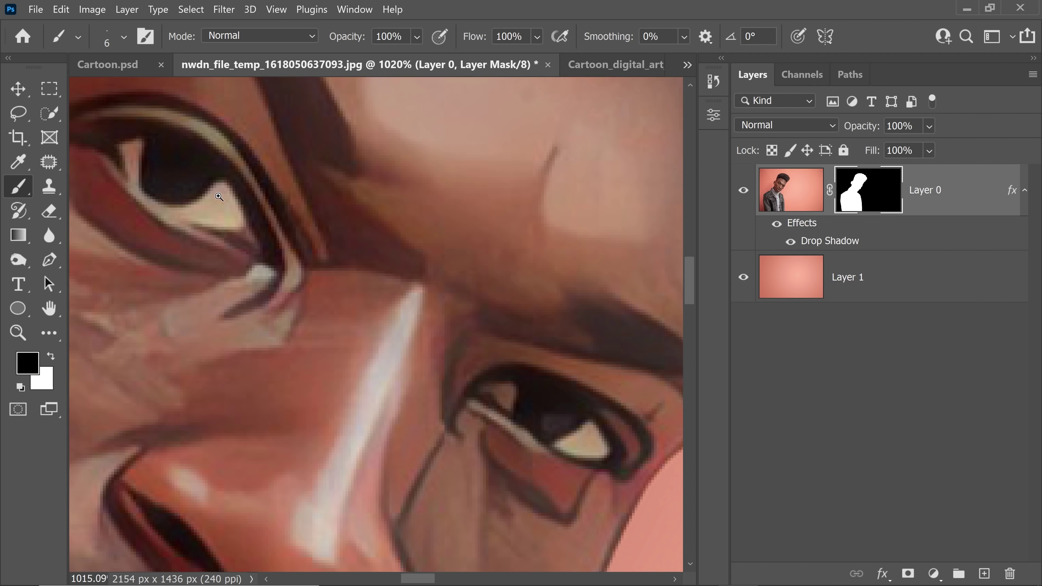
pyautogui.scroll(3, 218, 197)
pyautogui.click(607, 65)
pyautogui.keyDown('alt'); pyautogui.click(286, 291); pyautogui.keyUp('alt')
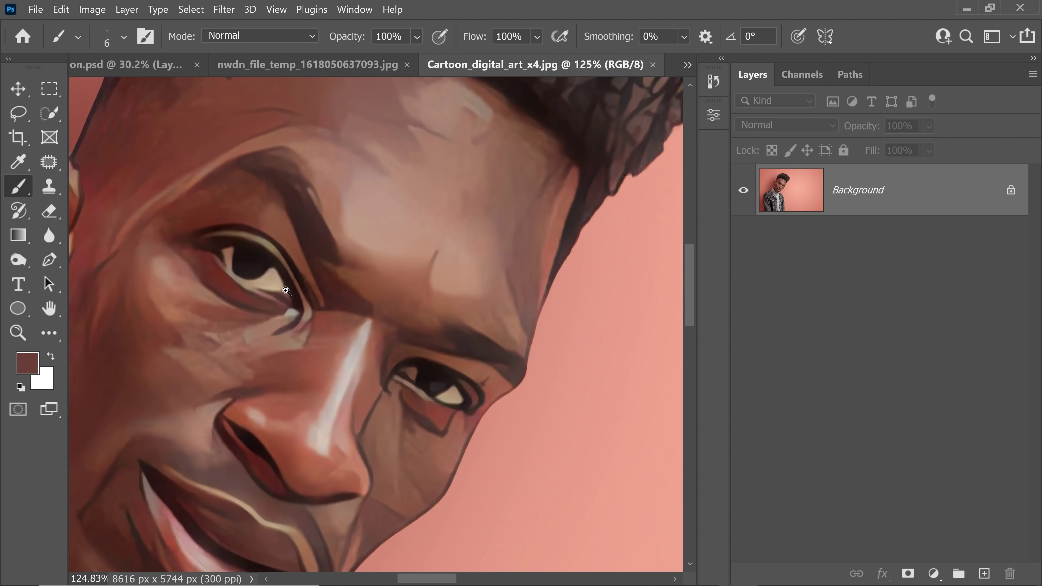
pyautogui.scroll(-8, 286, 291)
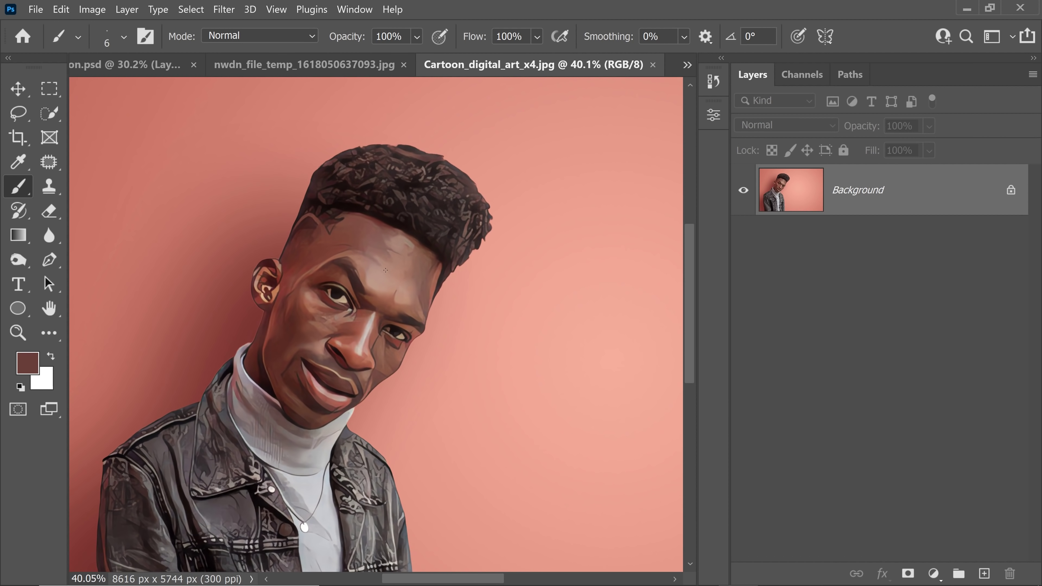
pyautogui.scroll(-3, 386, 270)
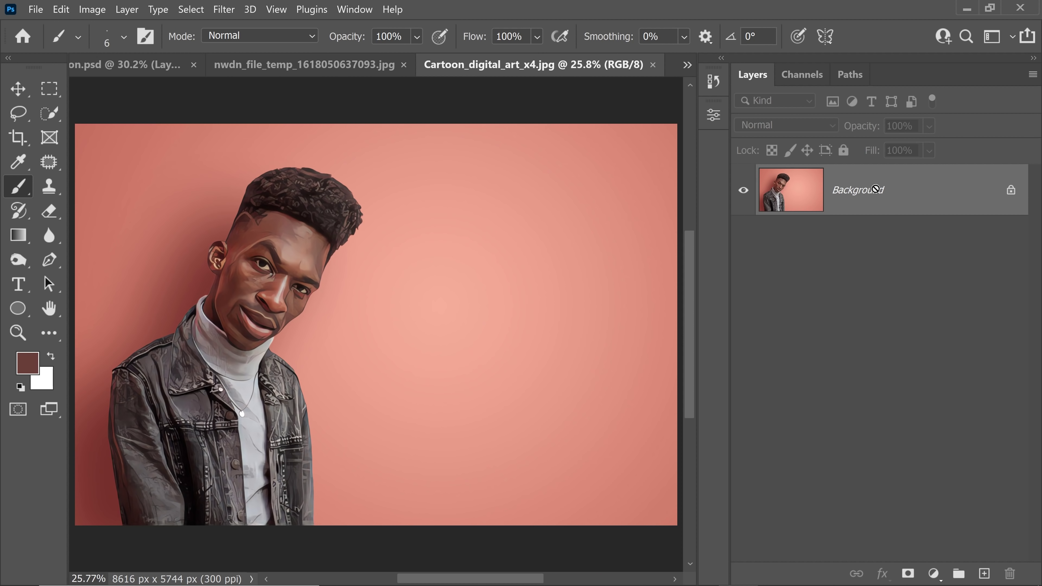
# Step: Duplicate the upscaled image layer and convert it for Smart Filters
pyautogui.hotkey('ctrl', 'j')
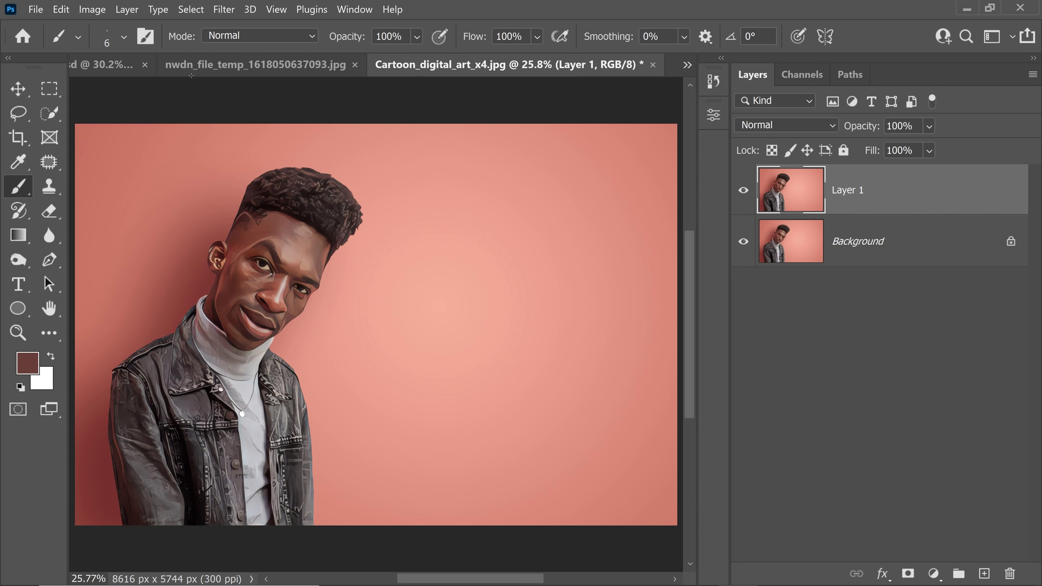
pyautogui.click(223, 9)
pyautogui.click(289, 44)
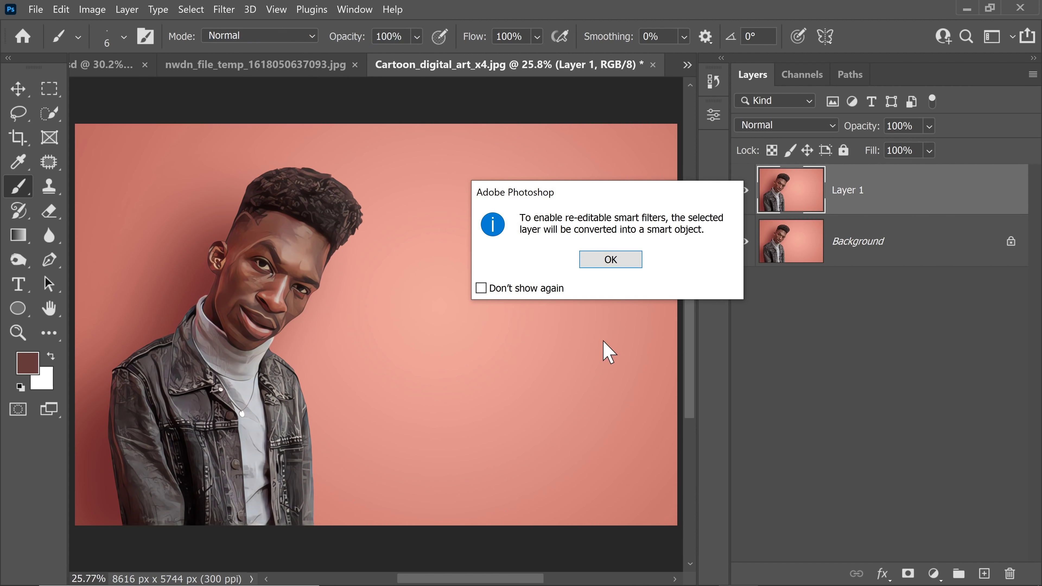
pyautogui.click(622, 262)
# Step: Apply Smart Sharpen with 500% amount and 4 px radius to the duplicate layer
pyautogui.click(225, 9)
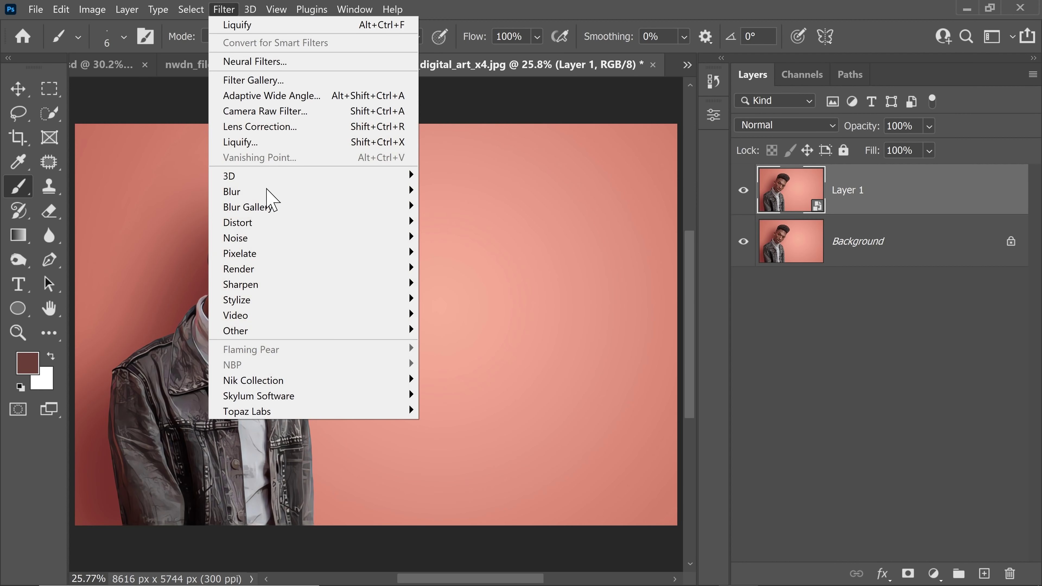
pyautogui.moveTo(336, 291)
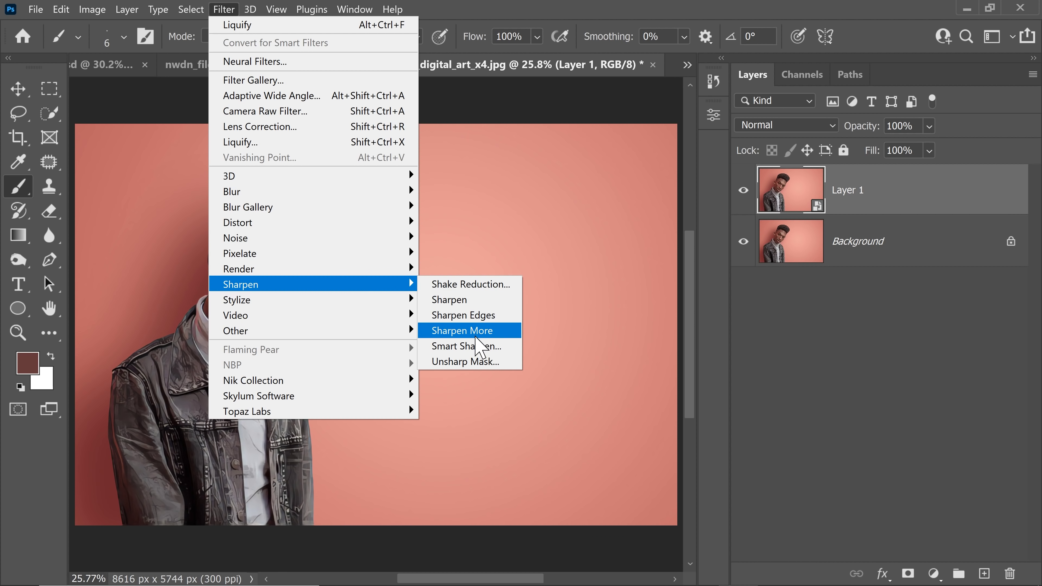
pyautogui.click(472, 347)
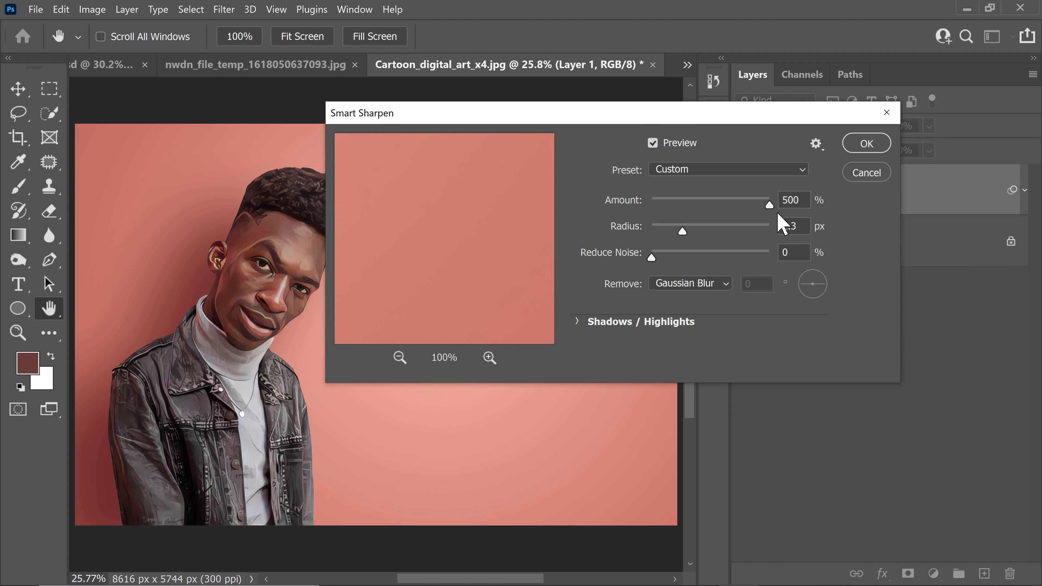
pyautogui.click(275, 298)
pyautogui.moveTo(682, 230); pyautogui.dragTo(655, 231)
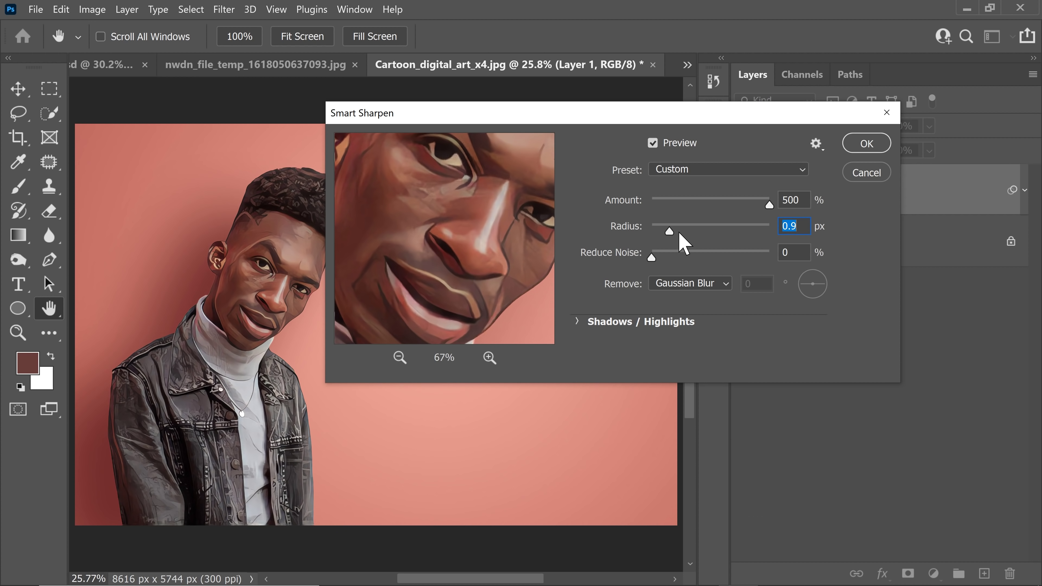
pyautogui.write('4')
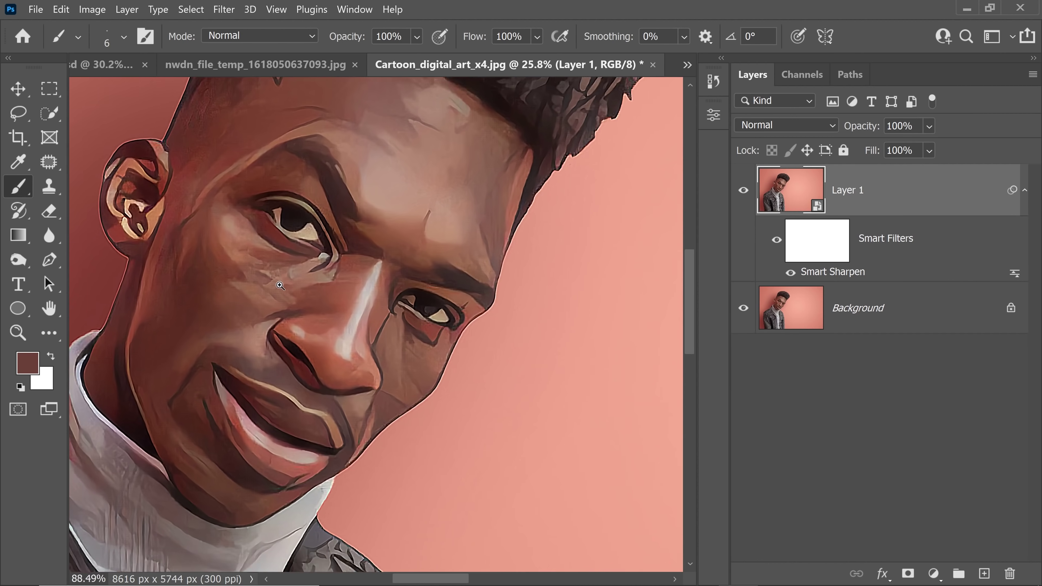
pyautogui.scroll(2, 460, 291)
pyautogui.scroll(-3, 442, 296)
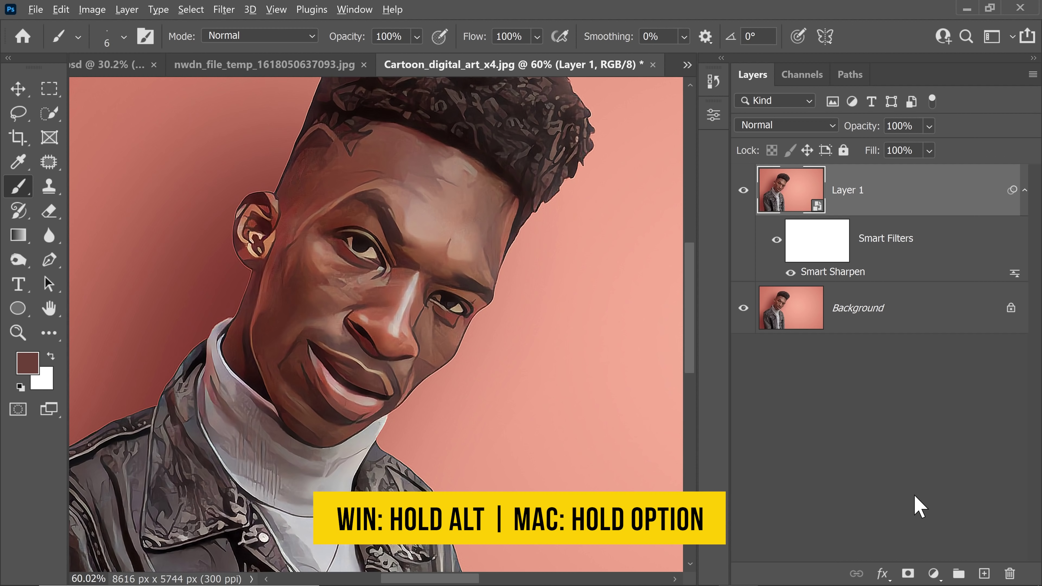
# Step: Add a black mask to Layer 1 and paint white at 10% flow over eyes, mouth, cheek and forehead
pyautogui.keyDown('alt'); pyautogui.click(908, 573); pyautogui.keyUp('alt')
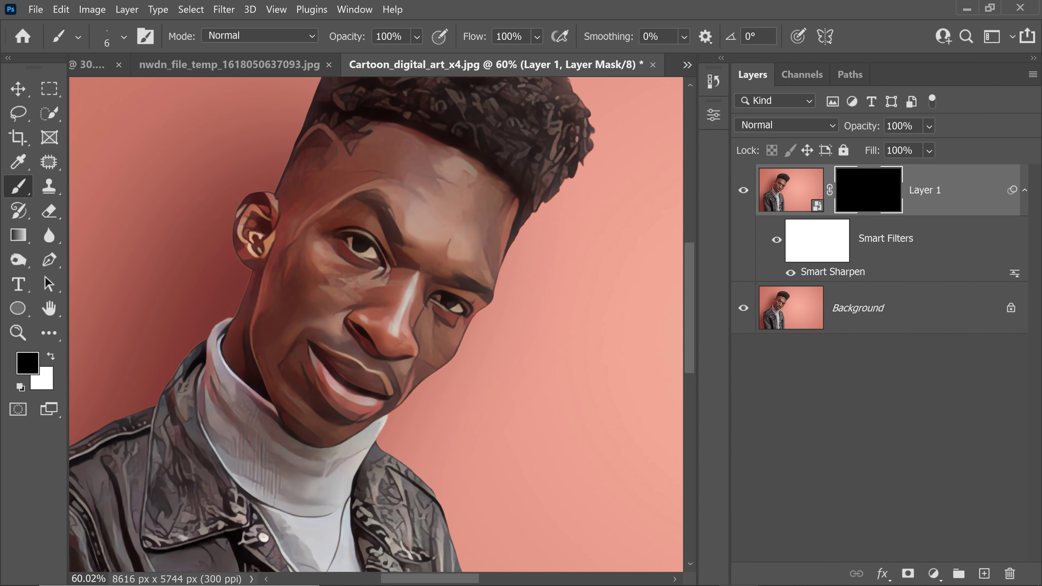
pyautogui.press('x')
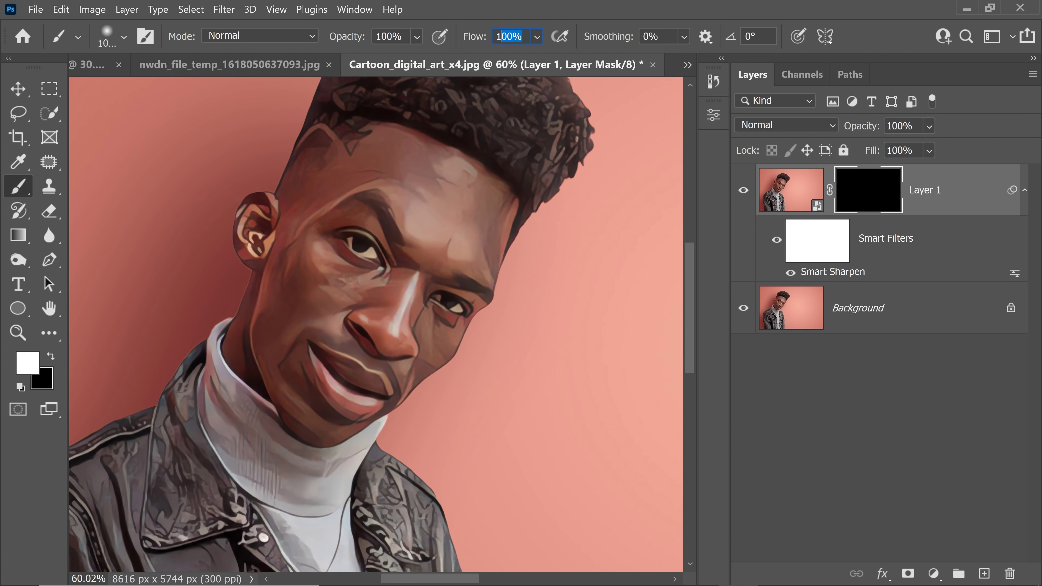
pyautogui.press('[')
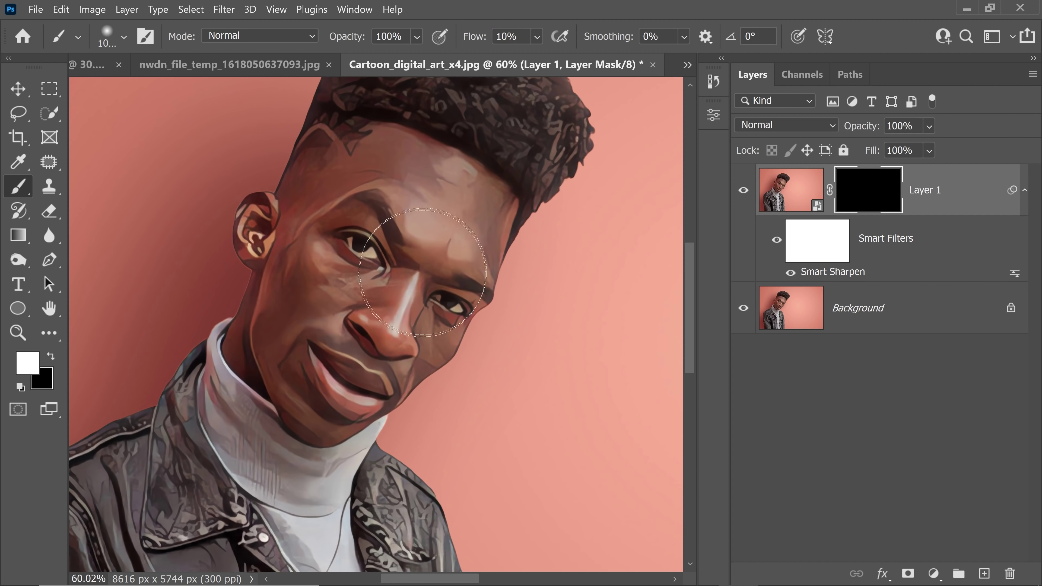
pyautogui.moveTo(349, 245); pyautogui.dragTo(357, 197)
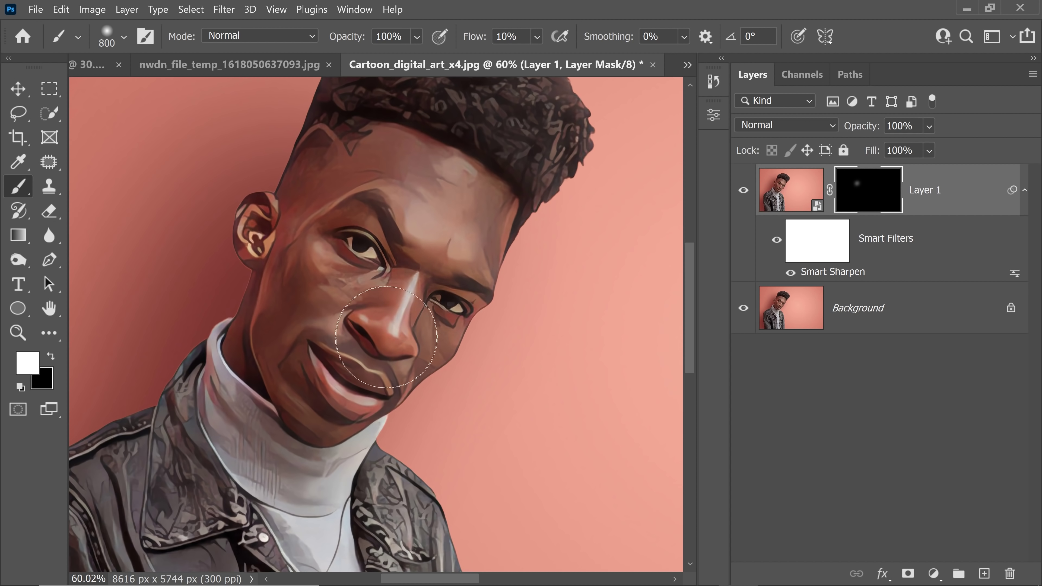
pyautogui.press('[')
pyautogui.moveTo(367, 349)
pyautogui.mouseDown()
pyautogui.moveTo(338, 362)
pyautogui.moveTo(341, 354)
pyautogui.moveTo(330, 373)
pyautogui.moveTo(433, 245)
pyautogui.moveTo(397, 246)
pyautogui.moveTo(432, 176)
pyautogui.mouseUp()
pyautogui.hotkey('ctrl', '0')
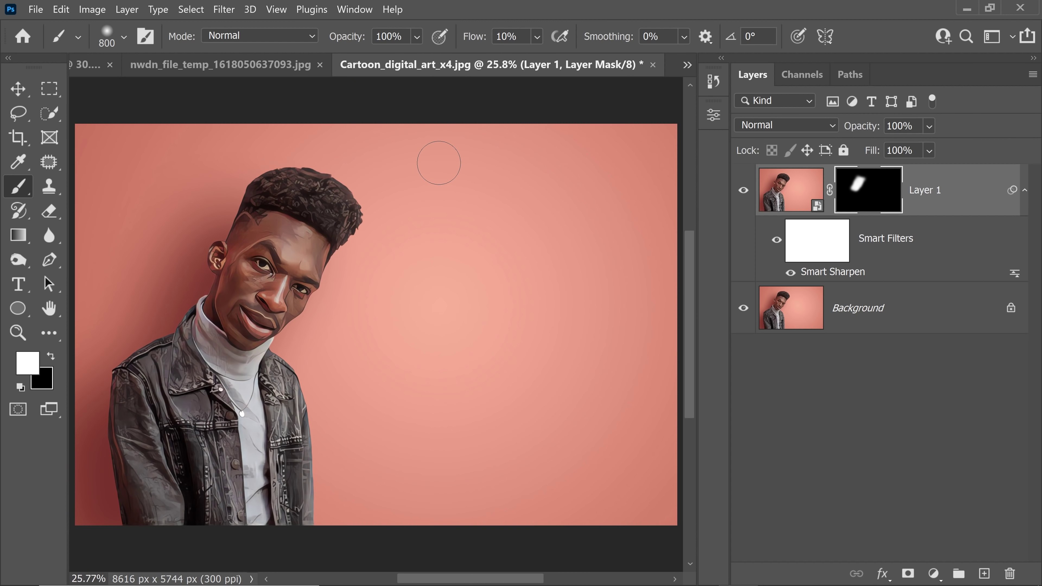